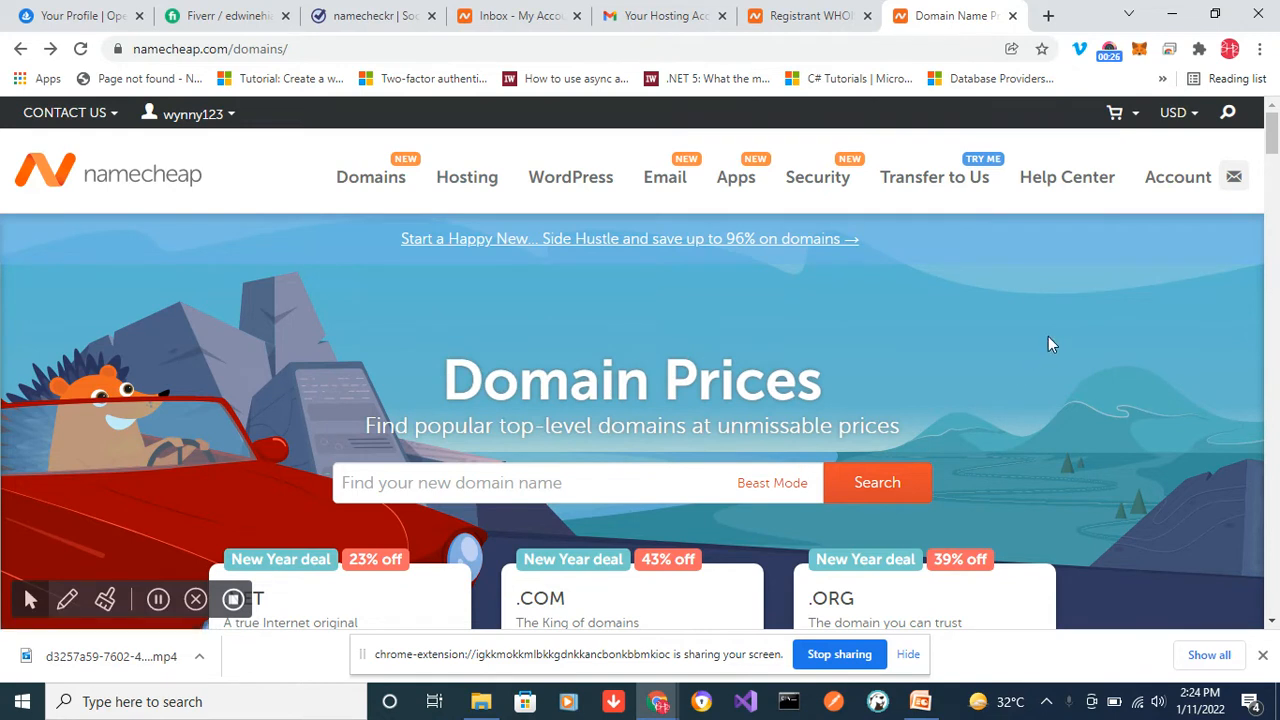
- Open the Namecheap account dashboard and launch cPanel for the Stellar hosting plan of deapstack.com
{"action": "mouse_move", "coordinate": [1183, 186]}
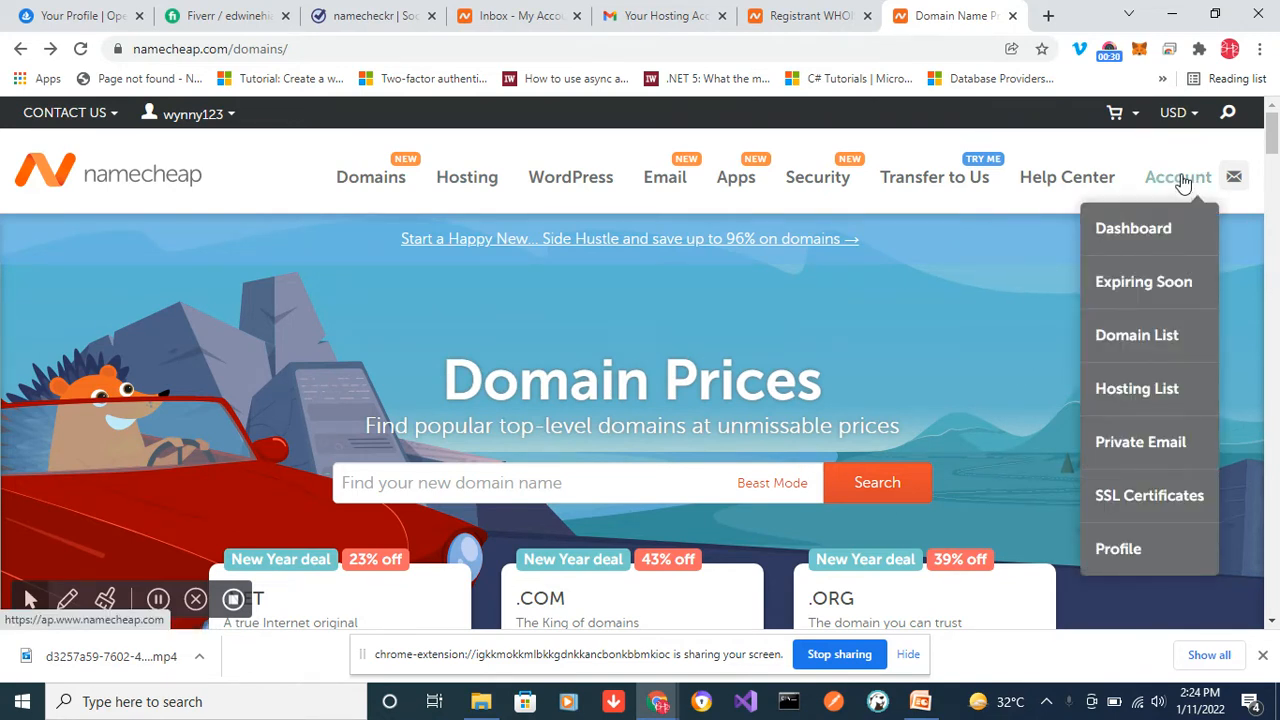
{"action": "left_click", "coordinate": [1140, 228]}
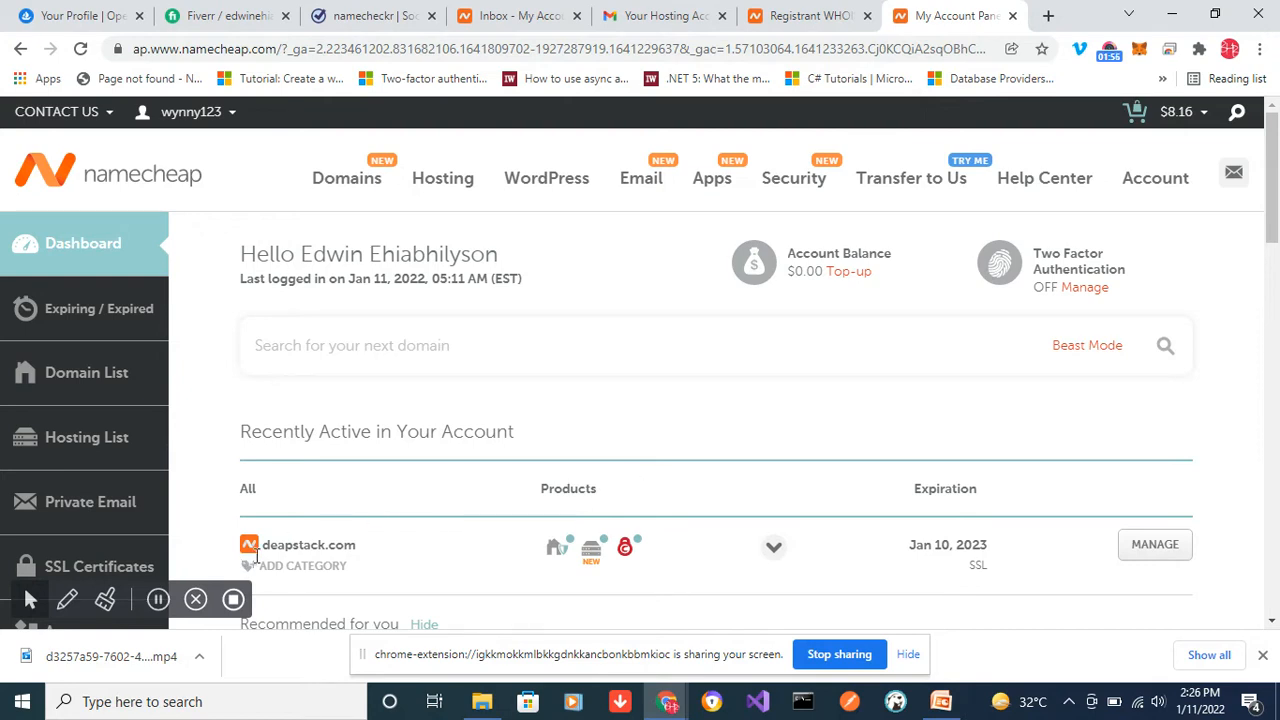
{"action": "mouse_move", "coordinate": [557, 553]}
{"action": "left_click_drag", "start_coordinate": [1275, 212], "coordinate": [1277, 255]}
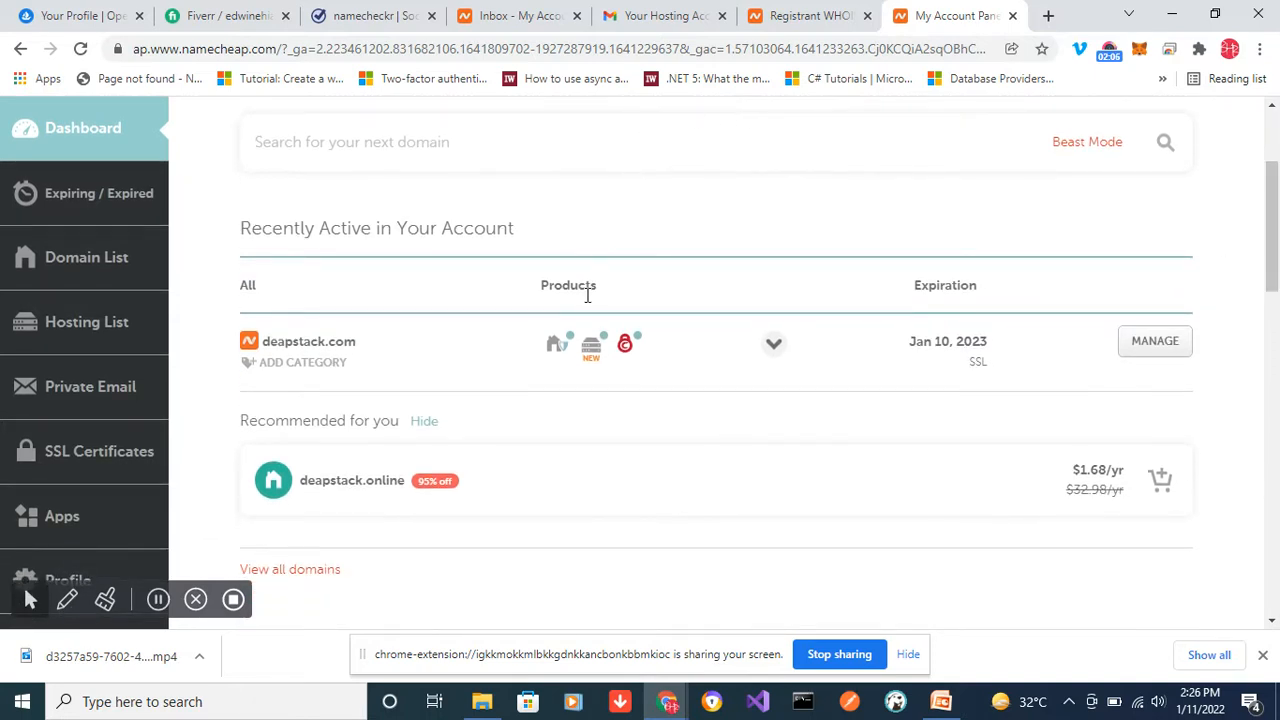
{"action": "mouse_move", "coordinate": [627, 368]}
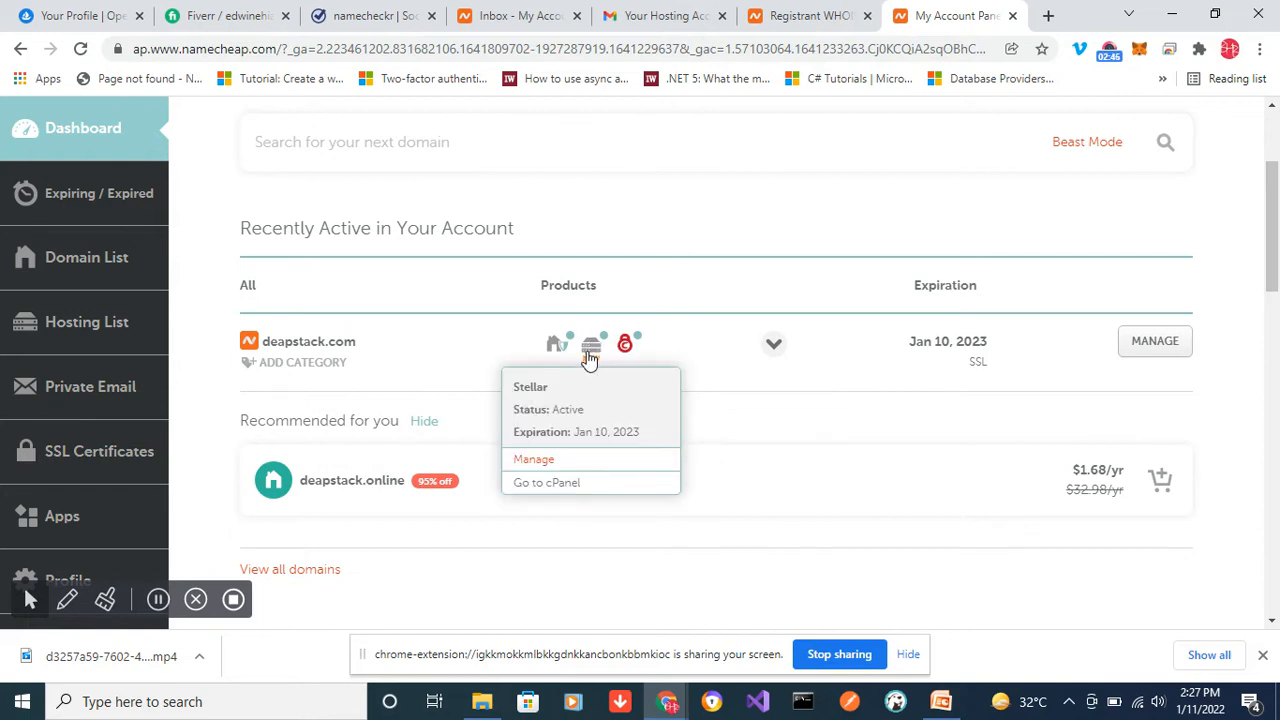
{"action": "left_click", "coordinate": [553, 490]}
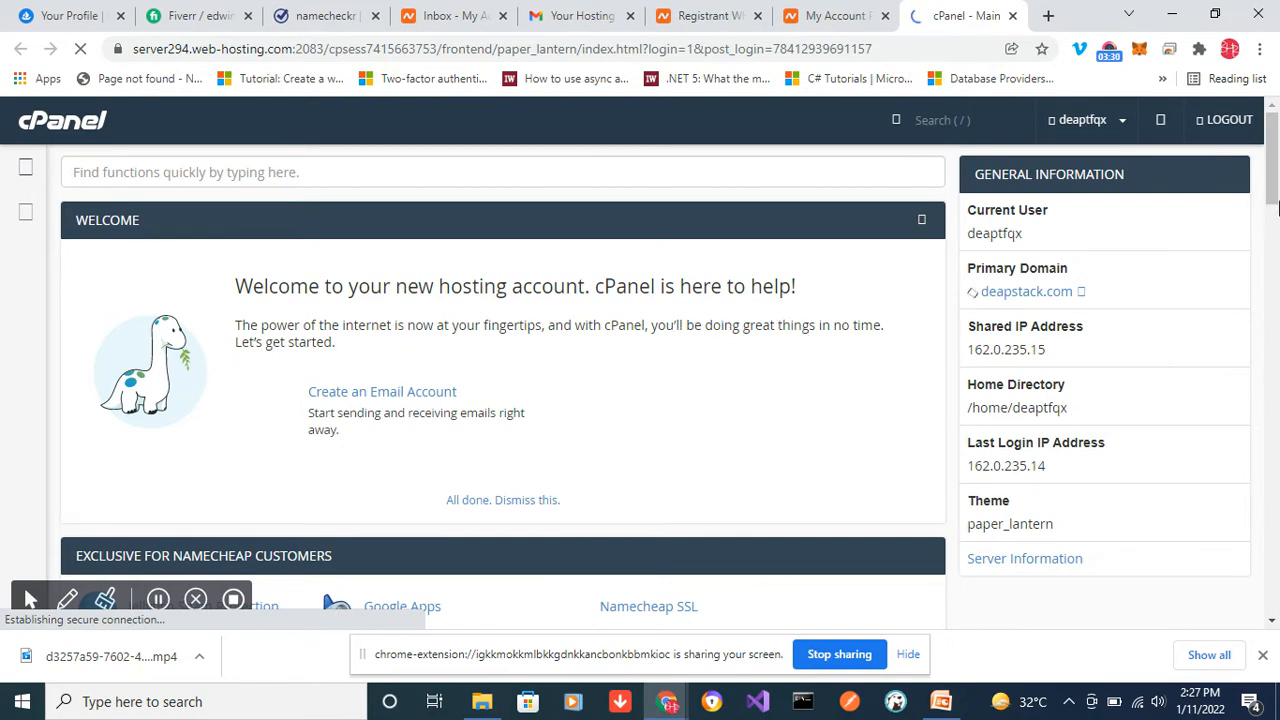
- Examine the cPanel main page's tool sections, from the Namecheap exclusives and Email through to Preferences and Softaculous Apps Installer
{"action": "left_click_drag", "start_coordinate": [1273, 190], "coordinate": [1274, 259]}
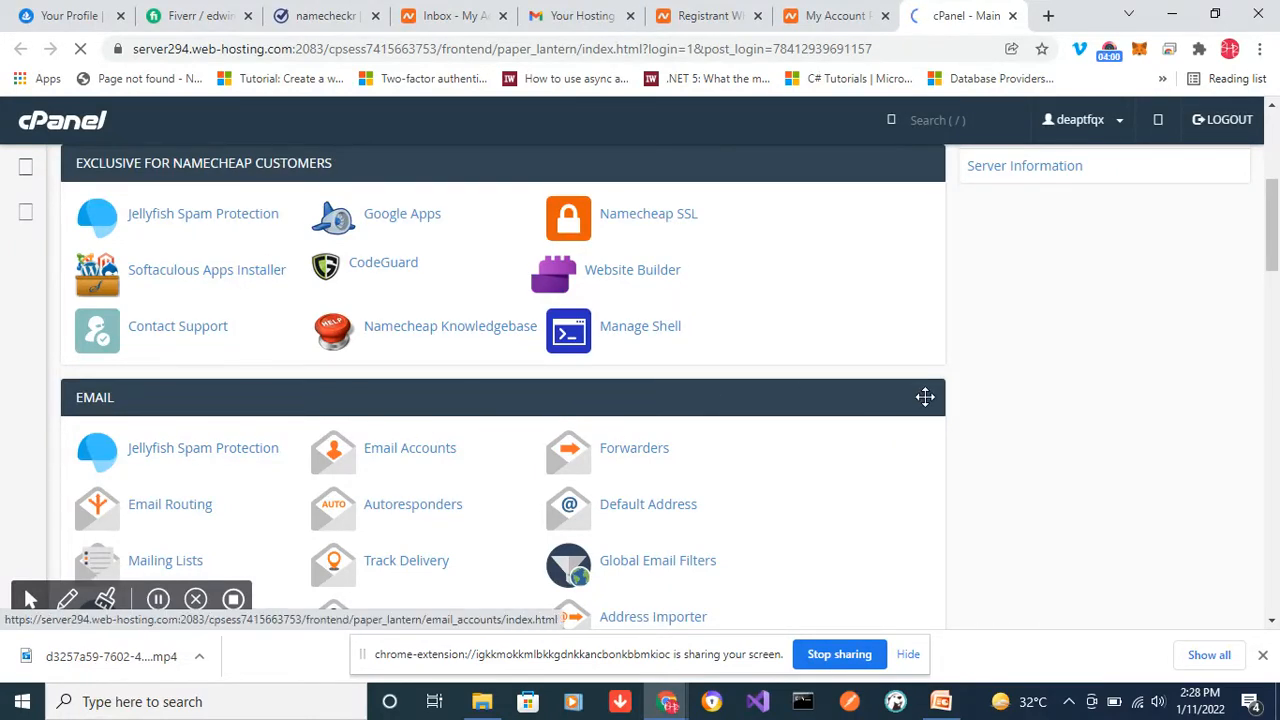
{"action": "left_click_drag", "start_coordinate": [1271, 229], "coordinate": [1273, 285]}
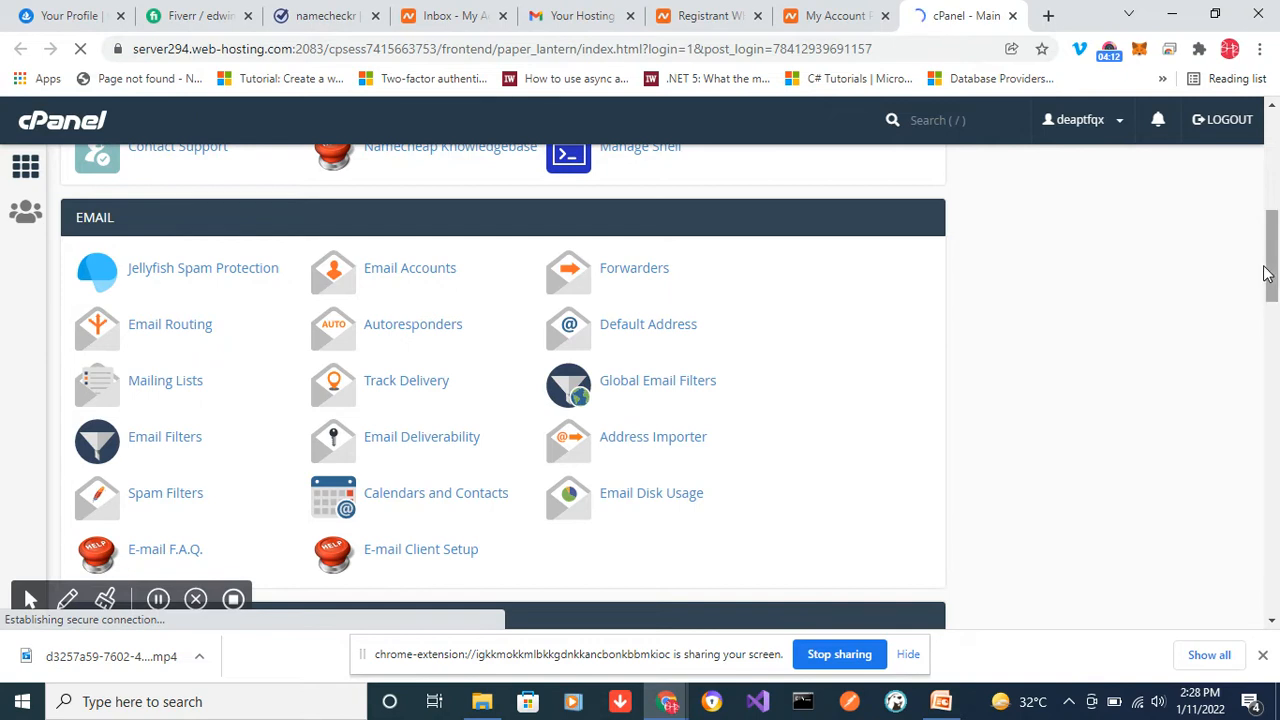
{"action": "scroll", "coordinate": [1275, 310], "scroll_direction": "down", "scroll_amount": 2}
{"action": "left_click_drag", "start_coordinate": [1275, 305], "coordinate": [1275, 350]}
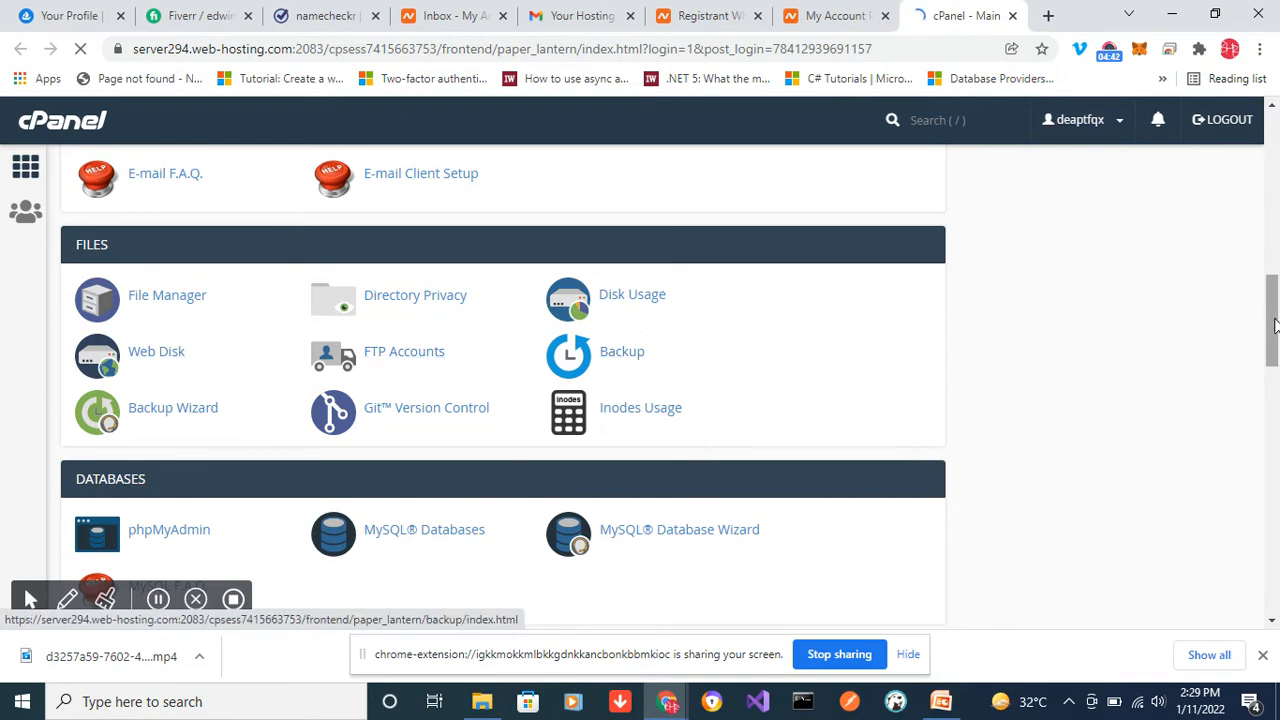
{"action": "left_click_drag", "start_coordinate": [1274, 325], "coordinate": [1278, 371]}
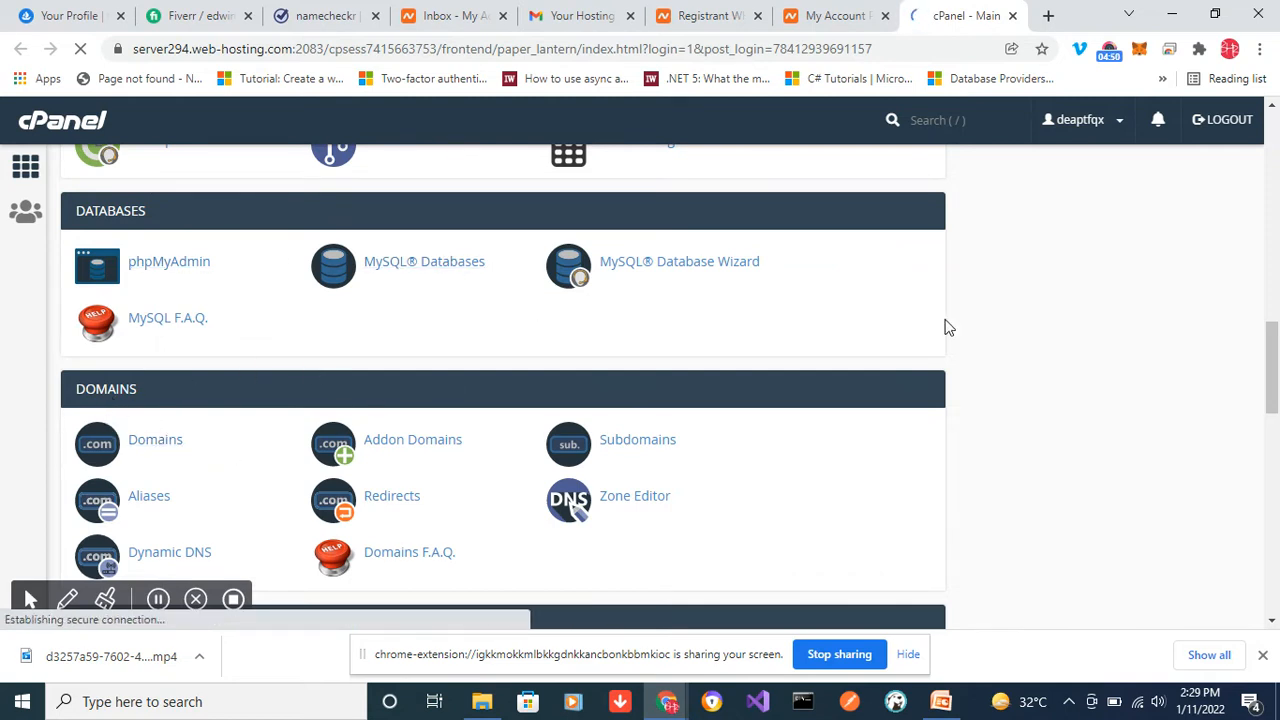
{"action": "left_click_drag", "start_coordinate": [1272, 358], "coordinate": [1275, 433]}
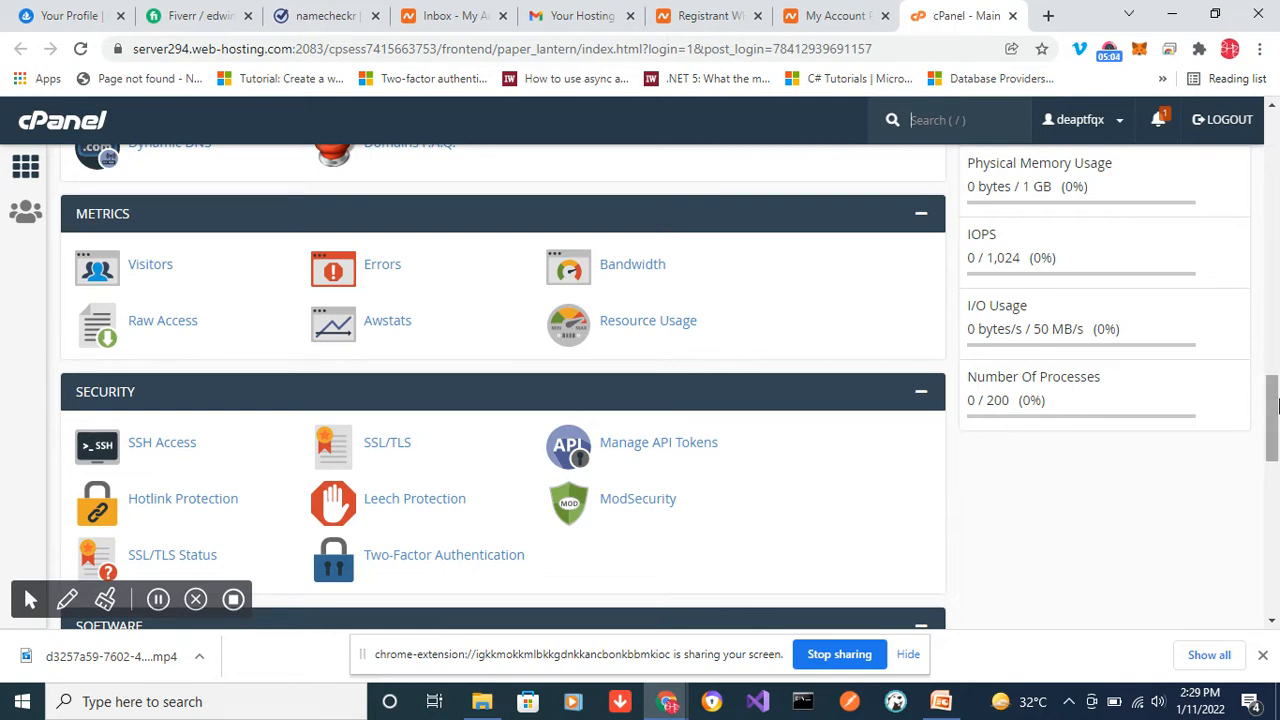
{"action": "left_click_drag", "start_coordinate": [1272, 425], "coordinate": [1275, 560]}
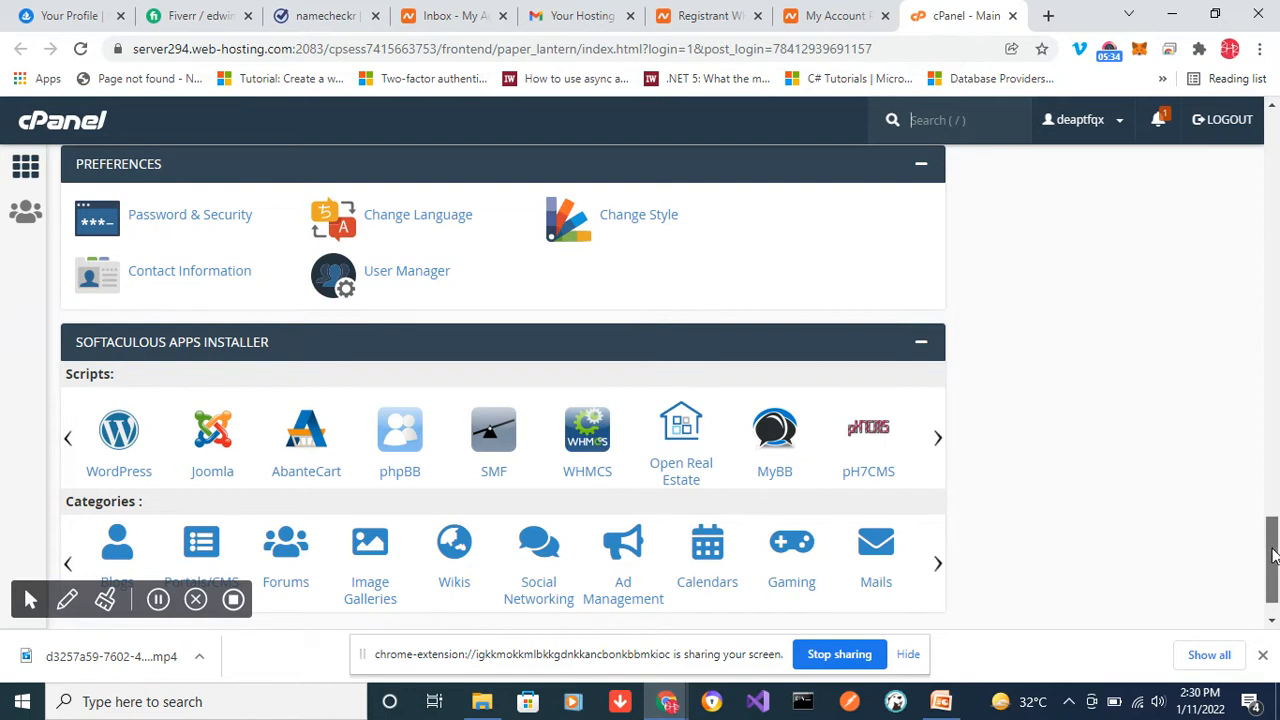
{"action": "left_click_drag", "start_coordinate": [1272, 557], "coordinate": [1272, 542]}
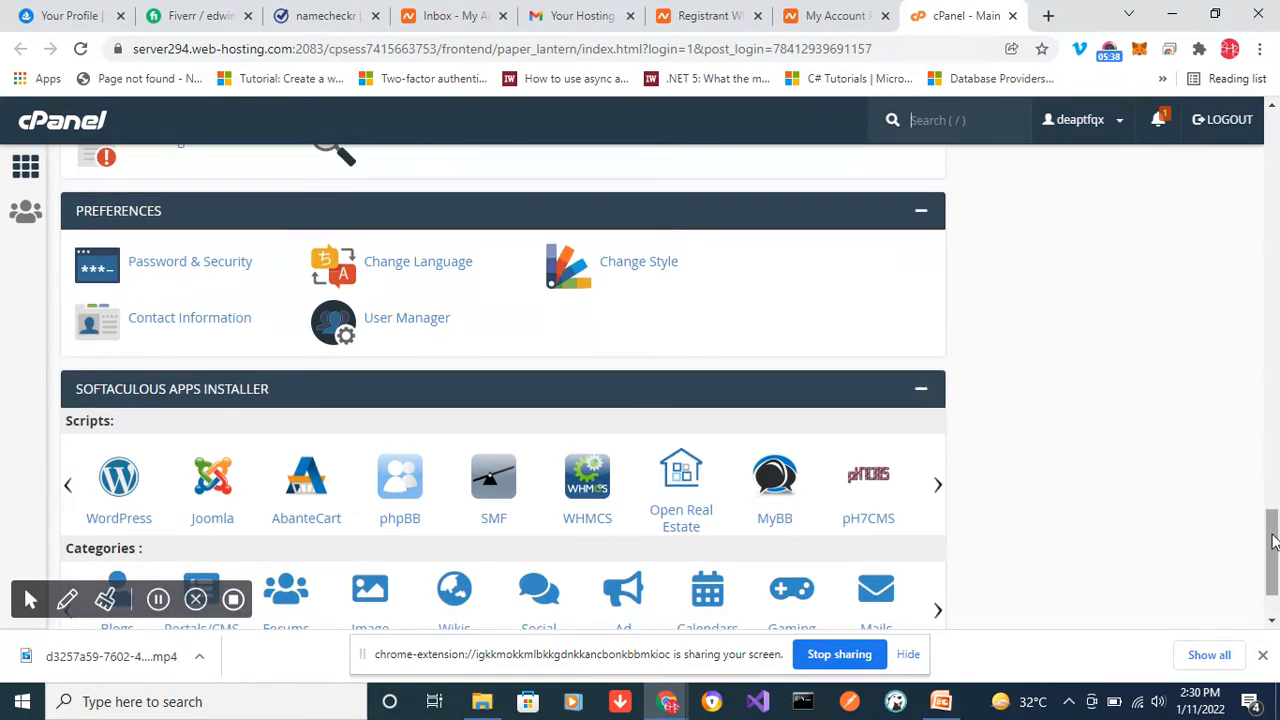
- View the hosting account's domain list in the Domains tool and return to the cPanel main page
{"action": "left_click_drag", "start_coordinate": [1272, 542], "coordinate": [1260, 360]}
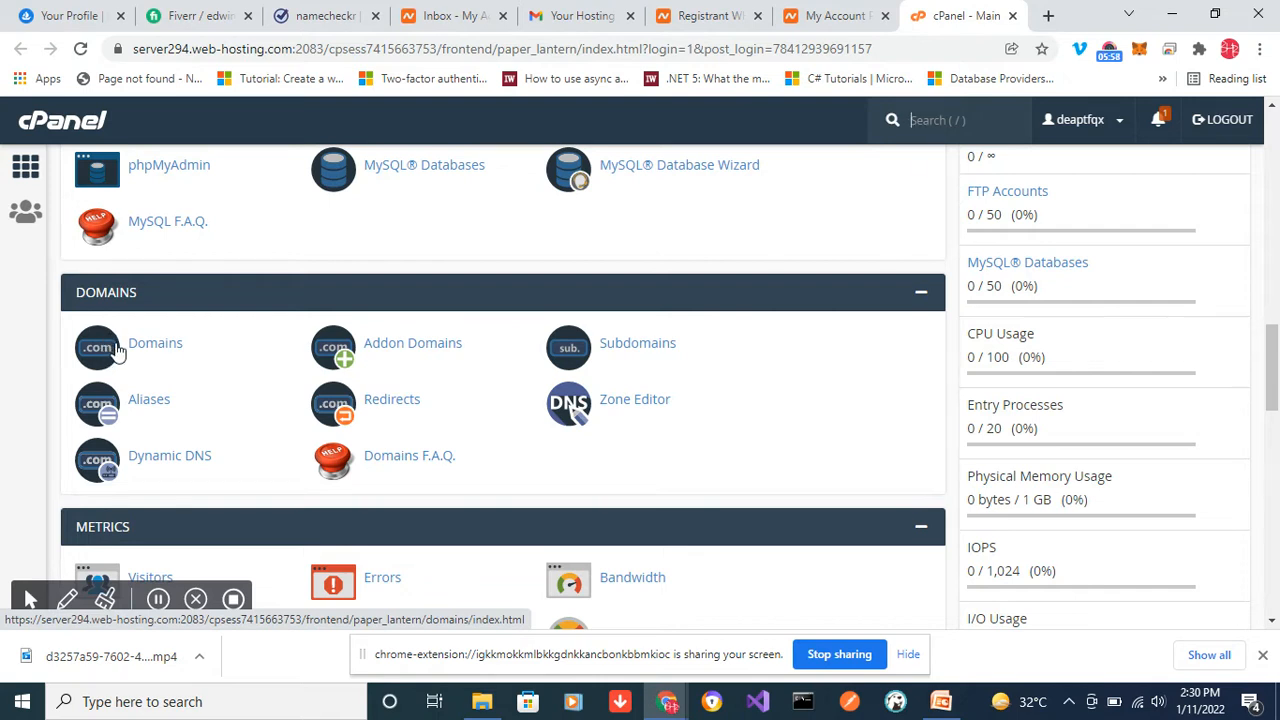
{"action": "left_click", "coordinate": [117, 350]}
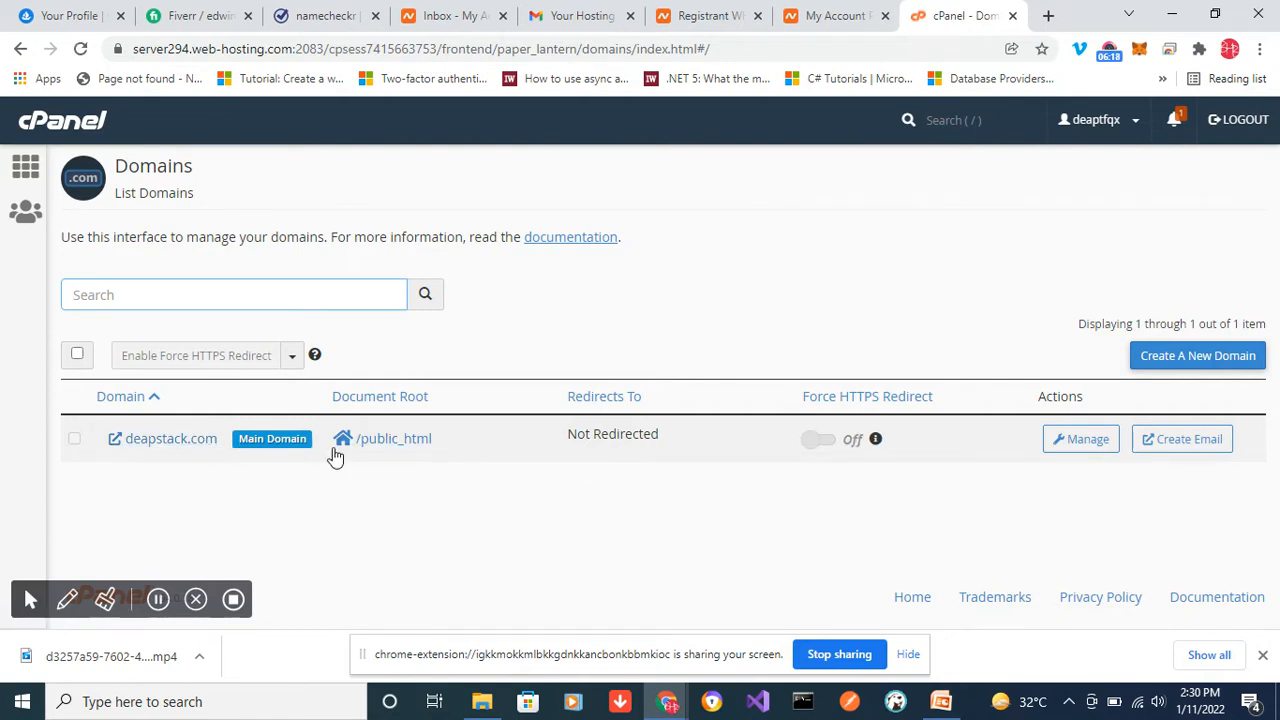
{"action": "left_click", "coordinate": [24, 49]}
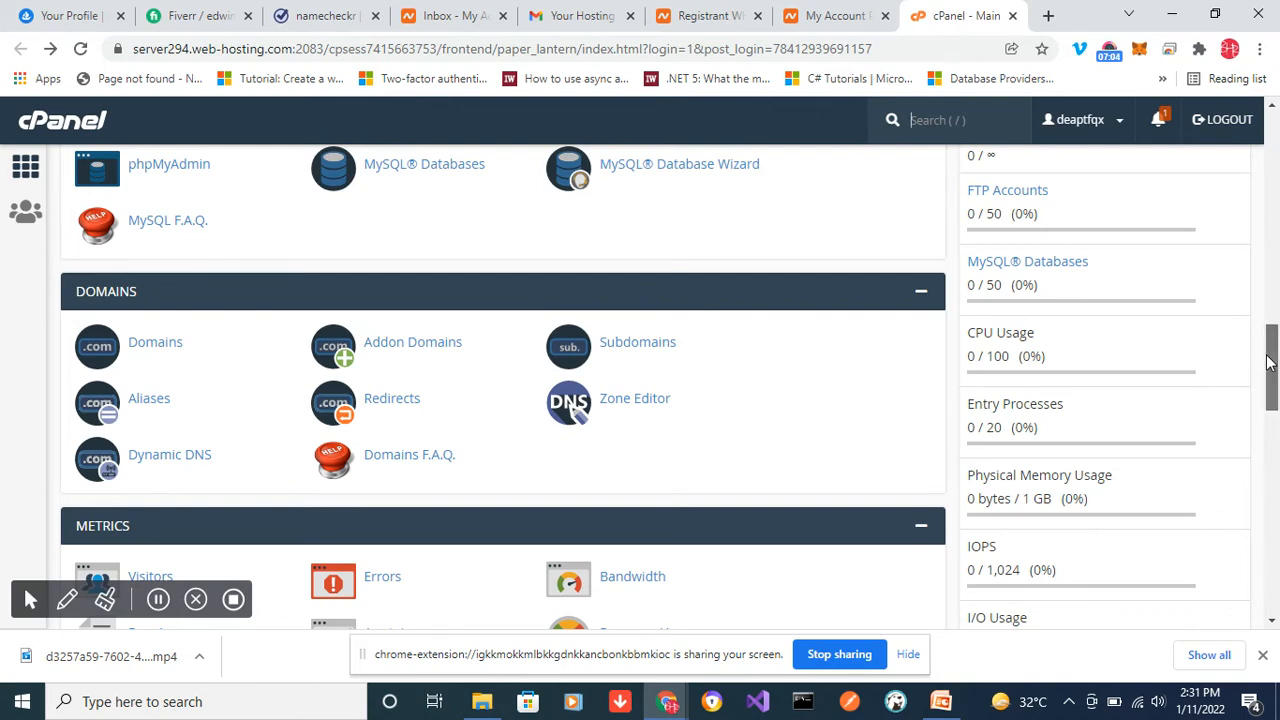
- View the list of email accounts in the Email Accounts tool and return to the cPanel main page
{"action": "left_click_drag", "start_coordinate": [1269, 357], "coordinate": [1253, 232]}
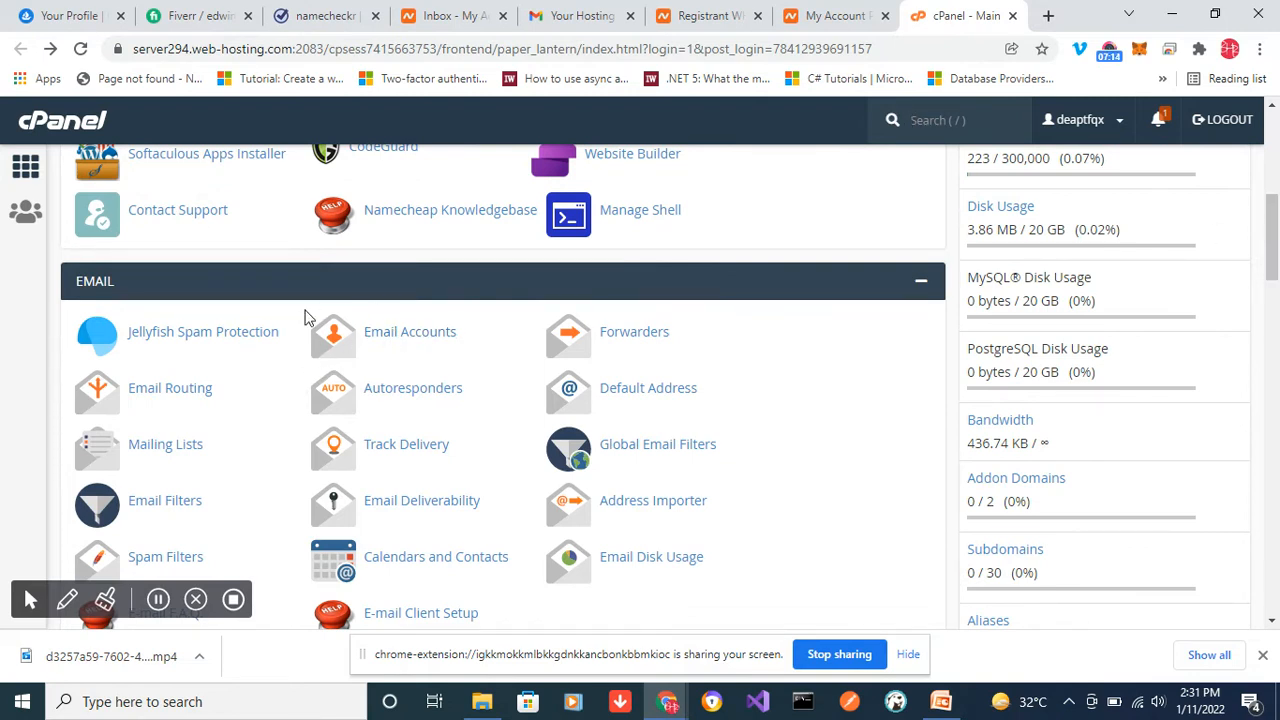
{"action": "left_click", "coordinate": [418, 340]}
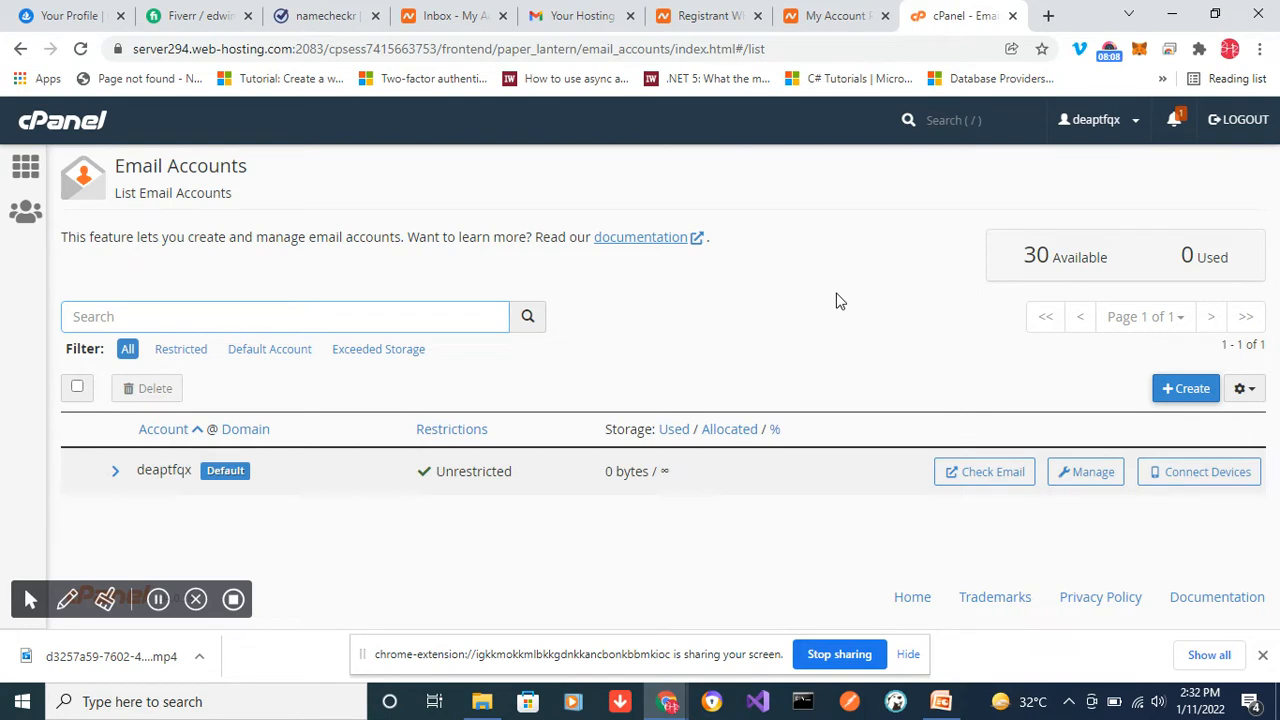
{"action": "left_click", "coordinate": [19, 52]}
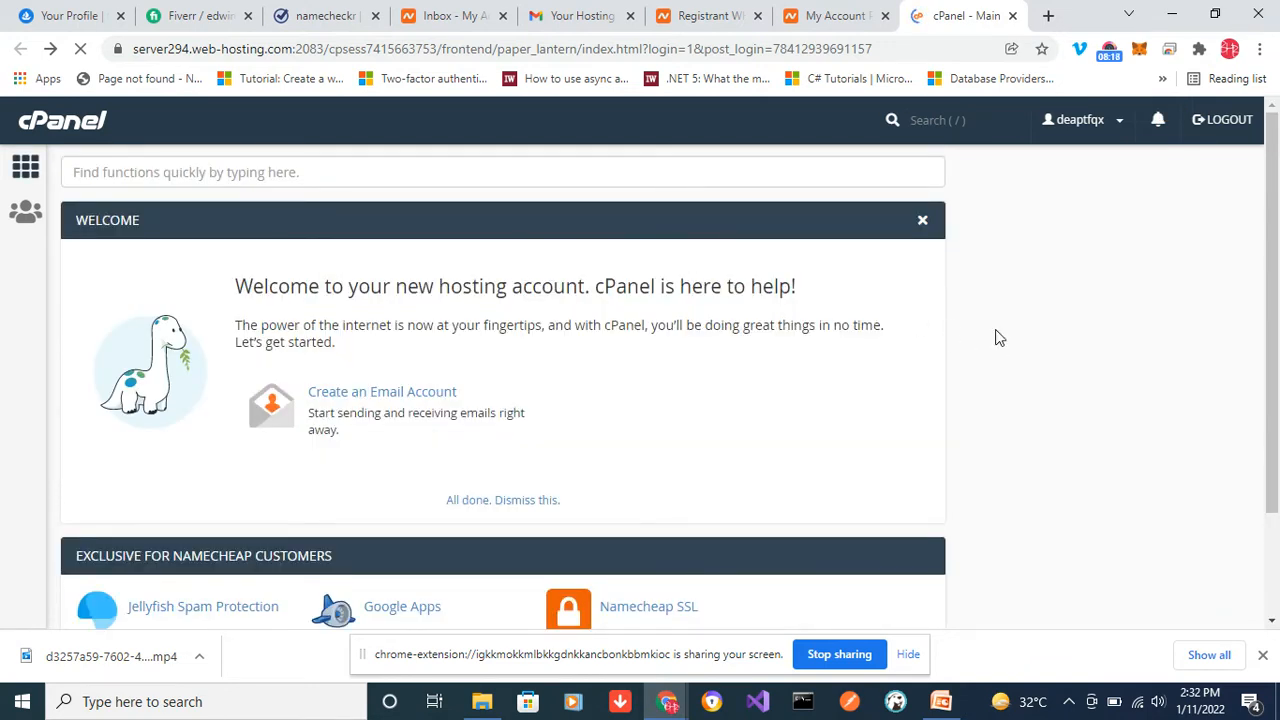
- Open the Password & Security settings from cPanel's Preferences section
{"action": "left_click_drag", "start_coordinate": [1273, 275], "coordinate": [1279, 710]}
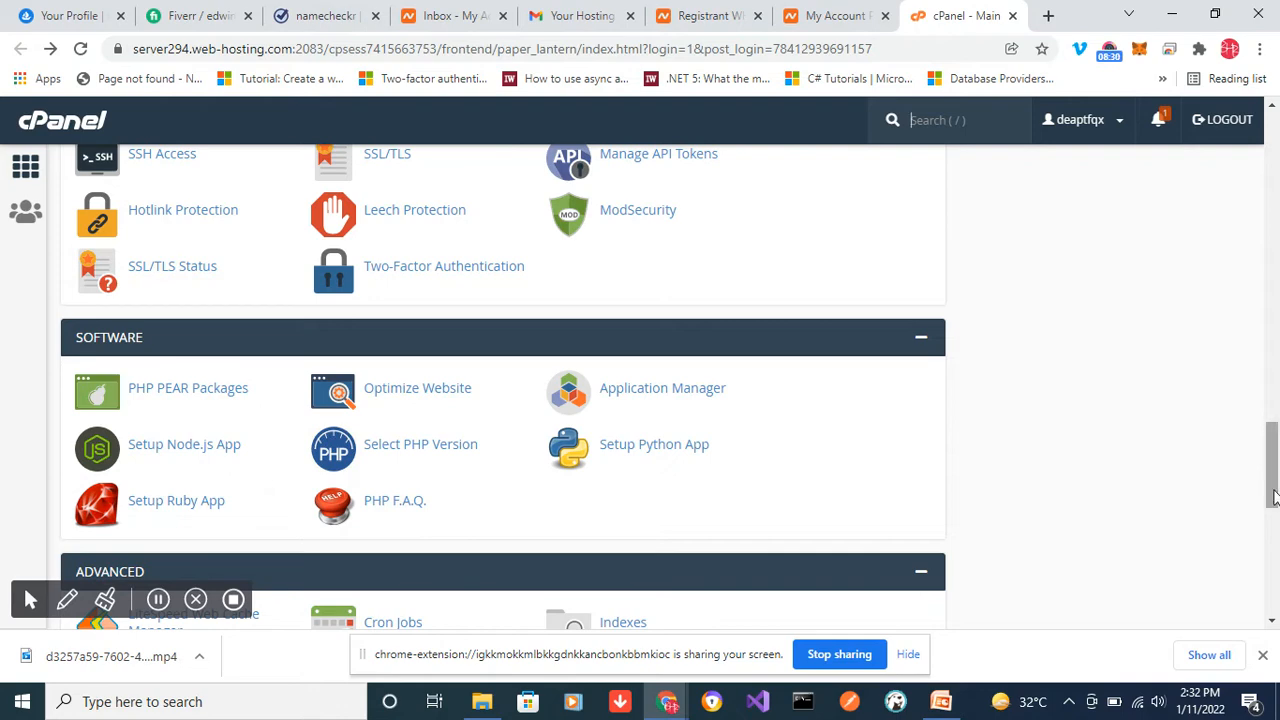
{"action": "left_click_drag", "start_coordinate": [1272, 492], "coordinate": [1273, 462]}
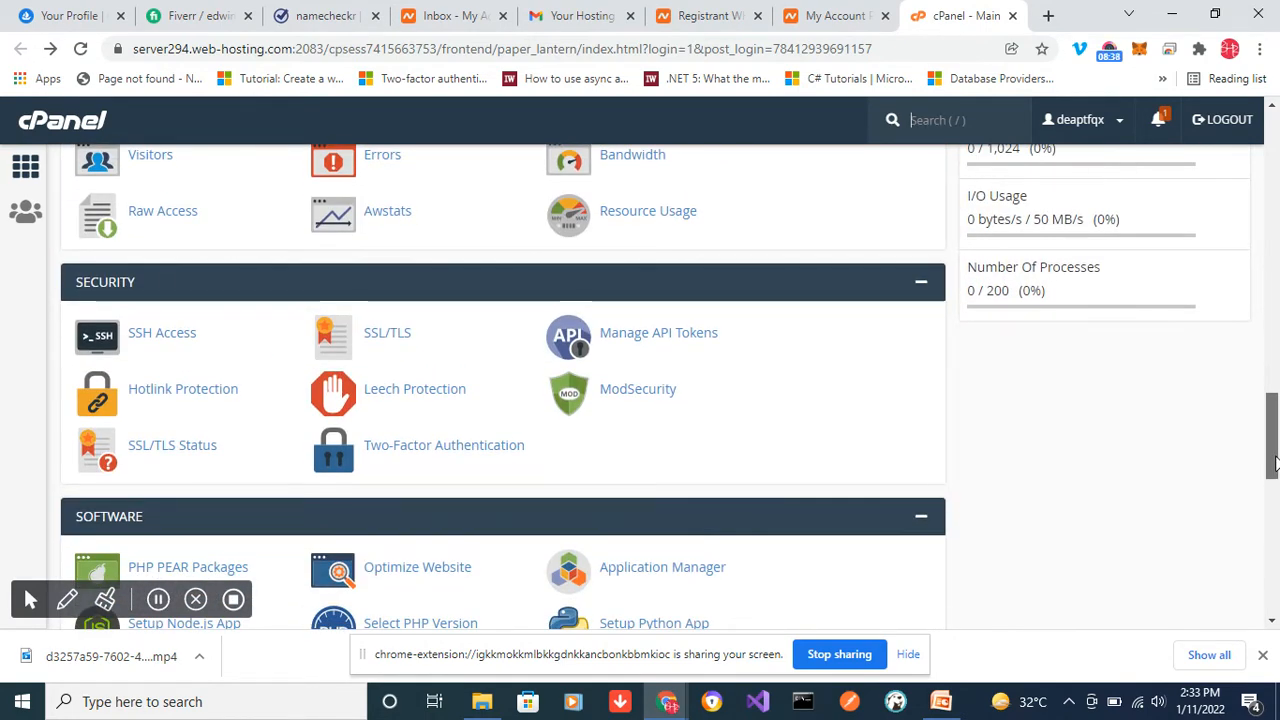
{"action": "left_click_drag", "start_coordinate": [1275, 462], "coordinate": [1275, 563]}
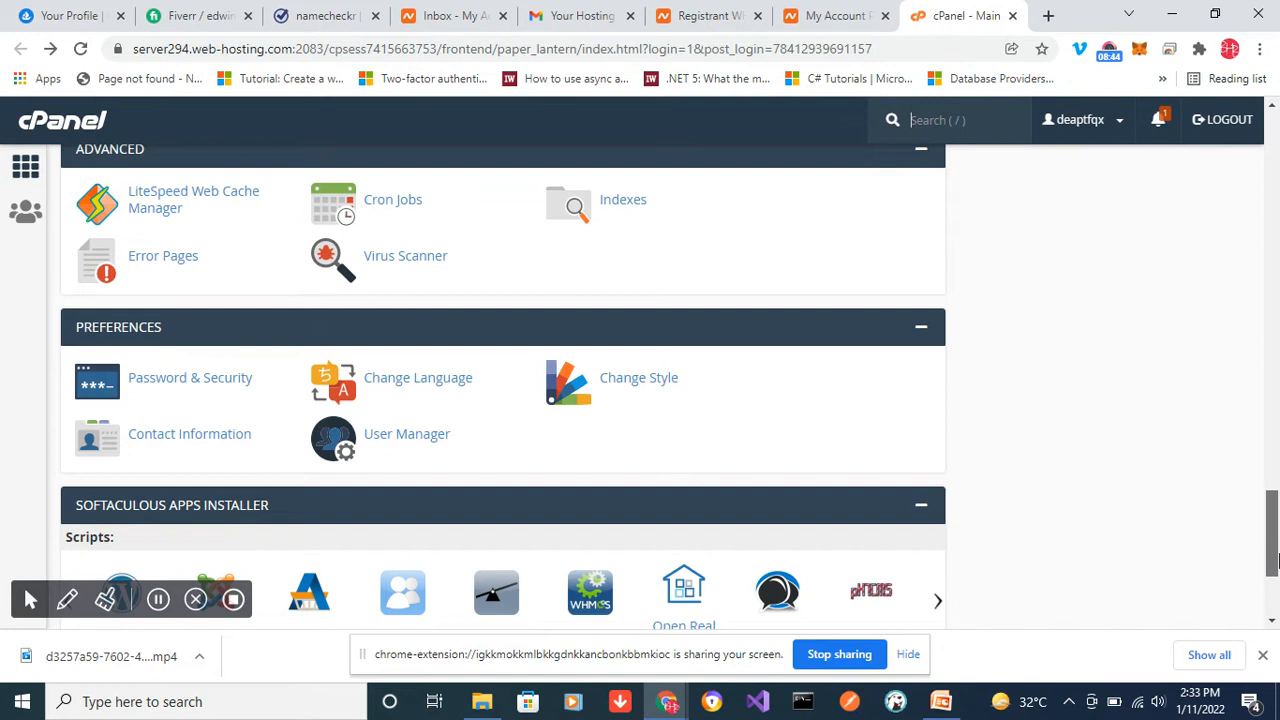
{"action": "left_click", "coordinate": [190, 378]}
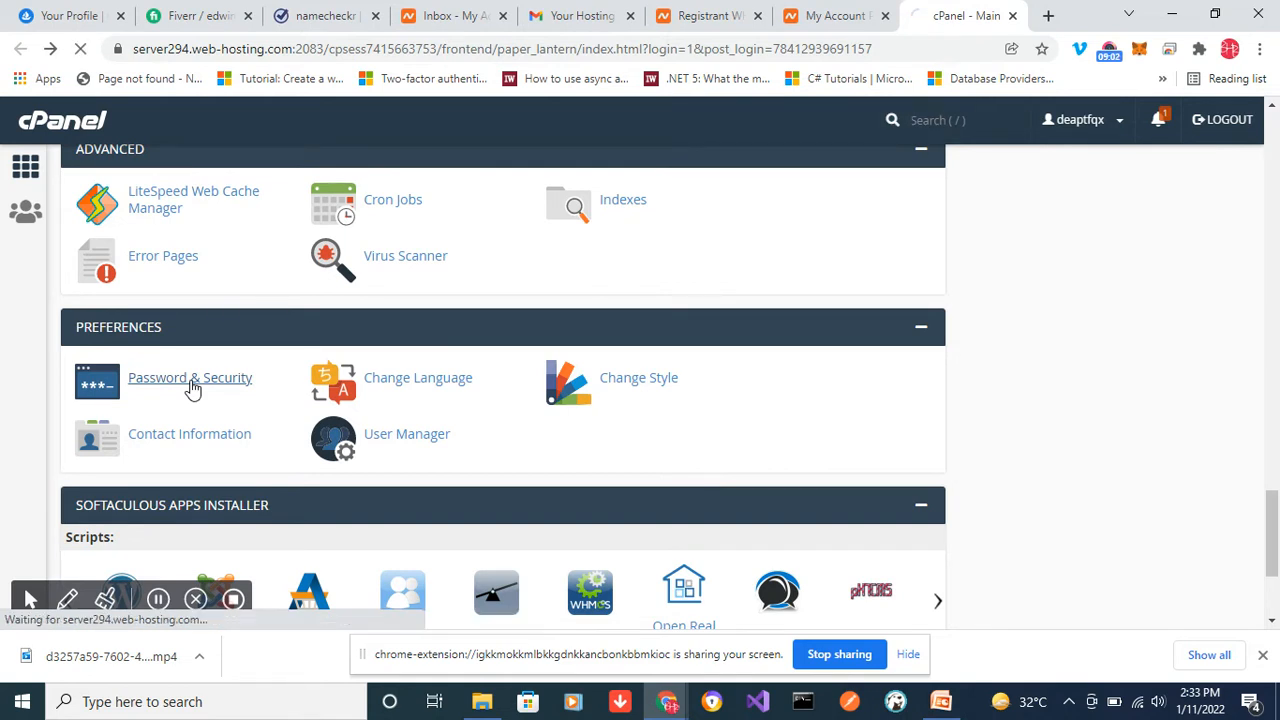
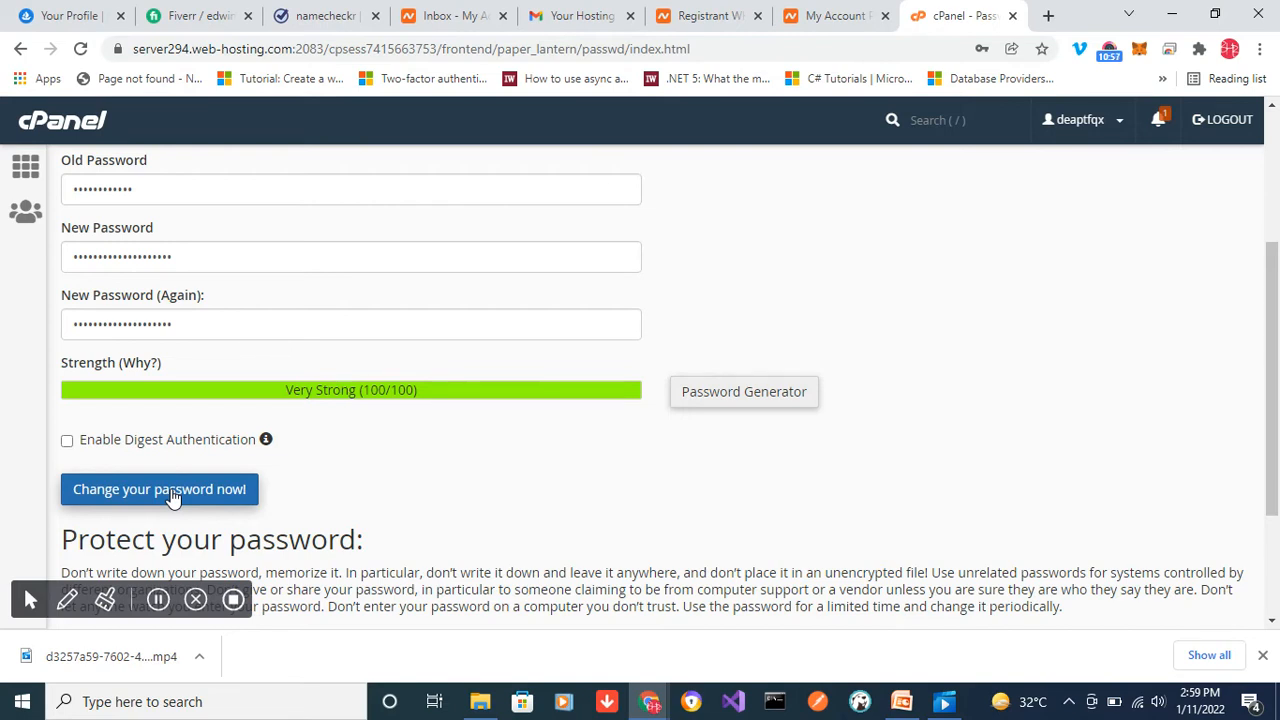
- Submit the new cPanel account password and decline to save it in the browser
{"action": "left_click", "coordinate": [172, 490]}
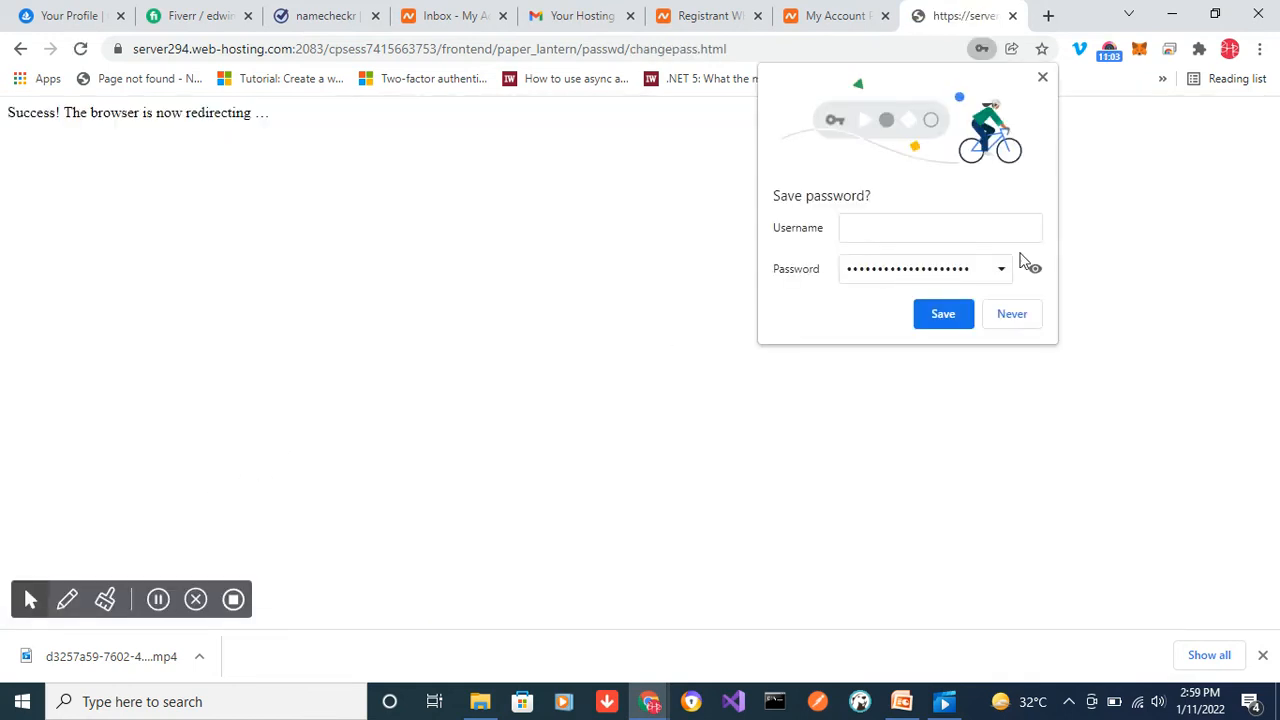
{"action": "left_click", "coordinate": [1011, 314]}
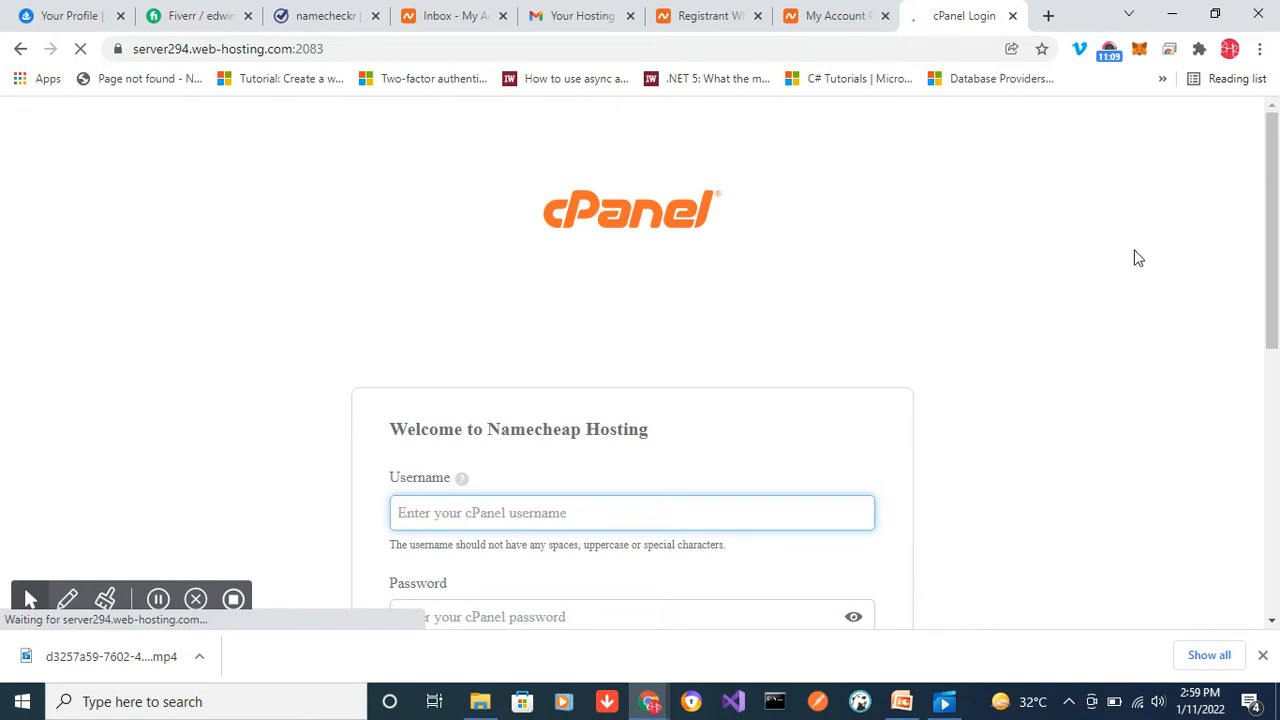
- Open the Reset Password page from the Namecheap Hosting cPanel login form
{"action": "left_click_drag", "start_coordinate": [1274, 186], "coordinate": [1275, 248]}
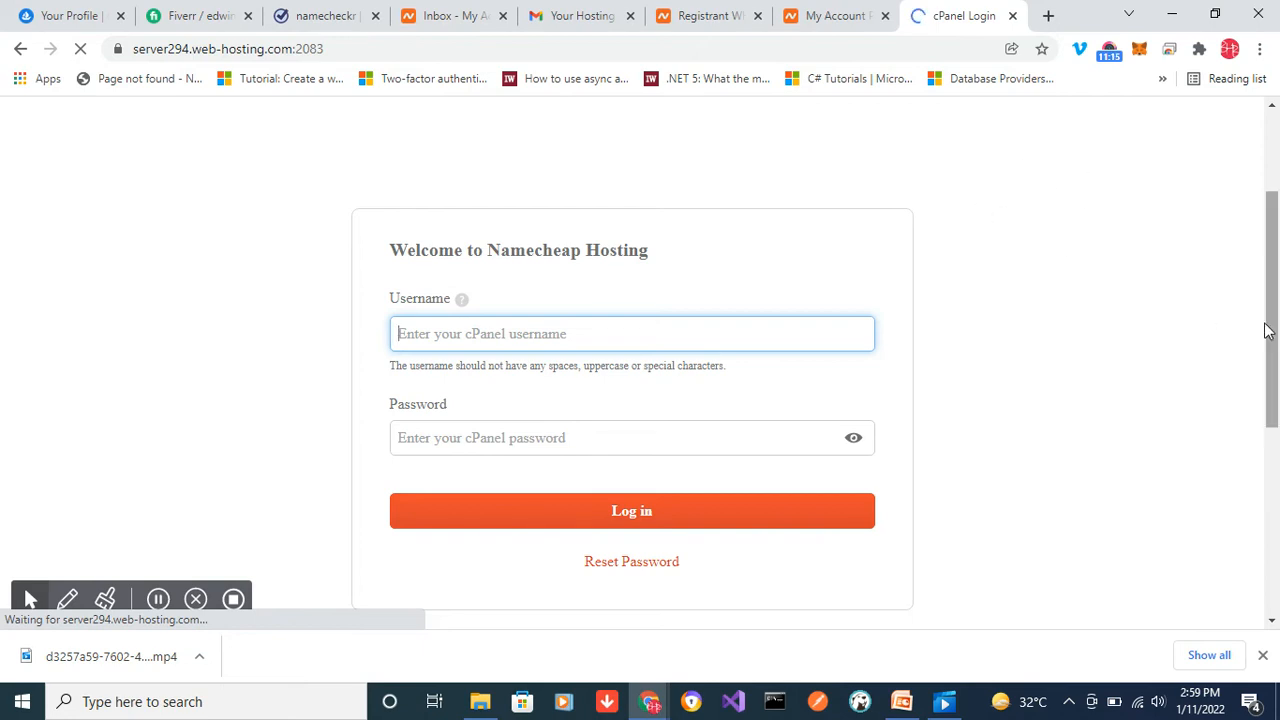
{"action": "left_click_drag", "start_coordinate": [1272, 325], "coordinate": [1272, 297]}
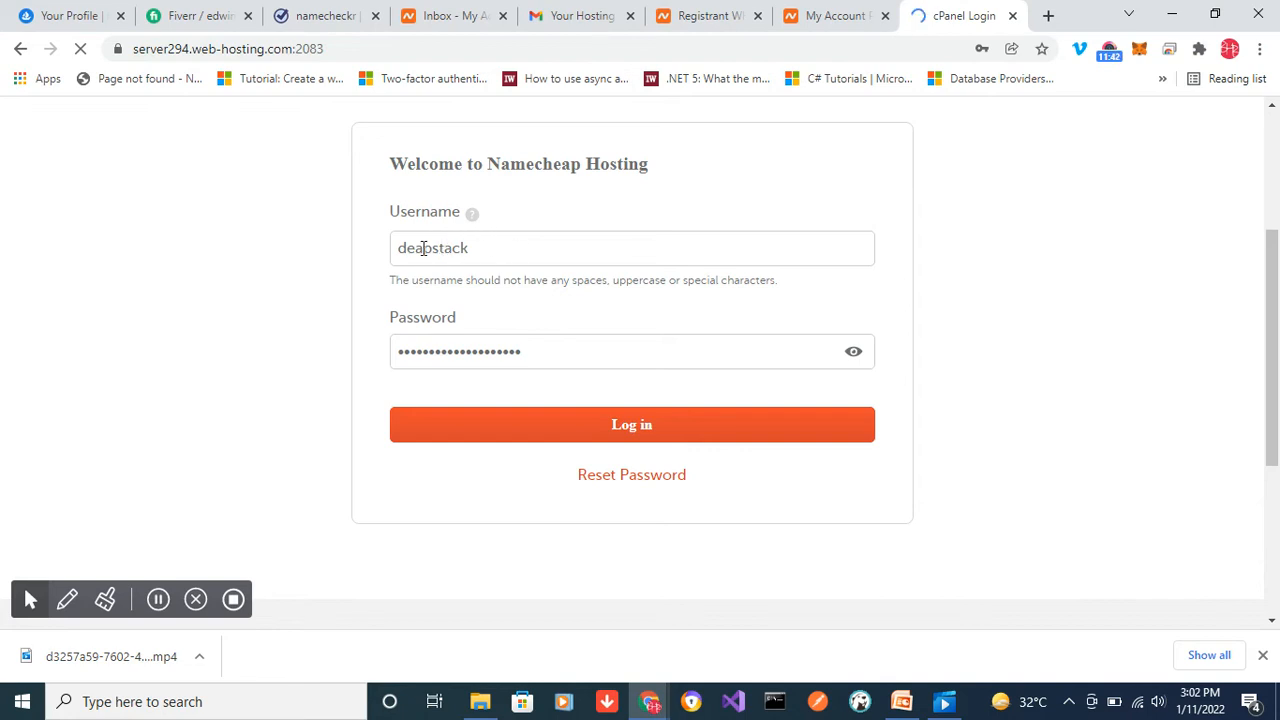
{"action": "left_click", "coordinate": [636, 479]}
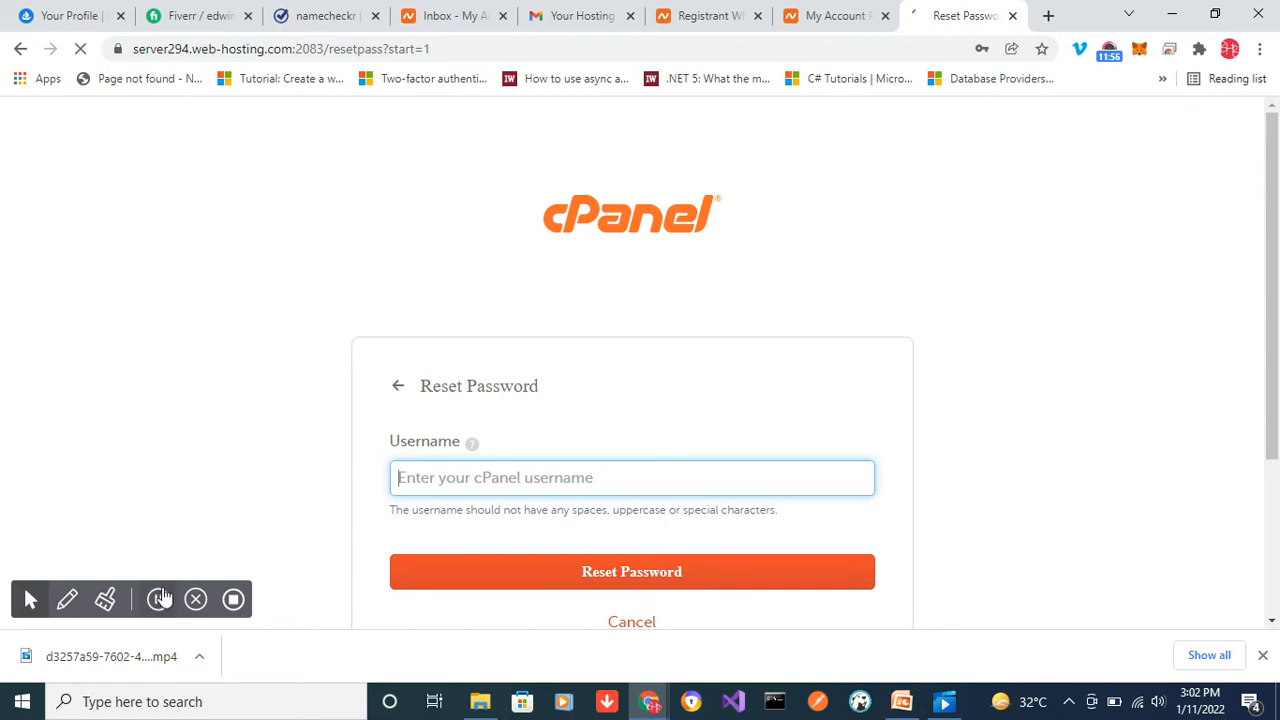
{"action": "left_click", "coordinate": [158, 600]}
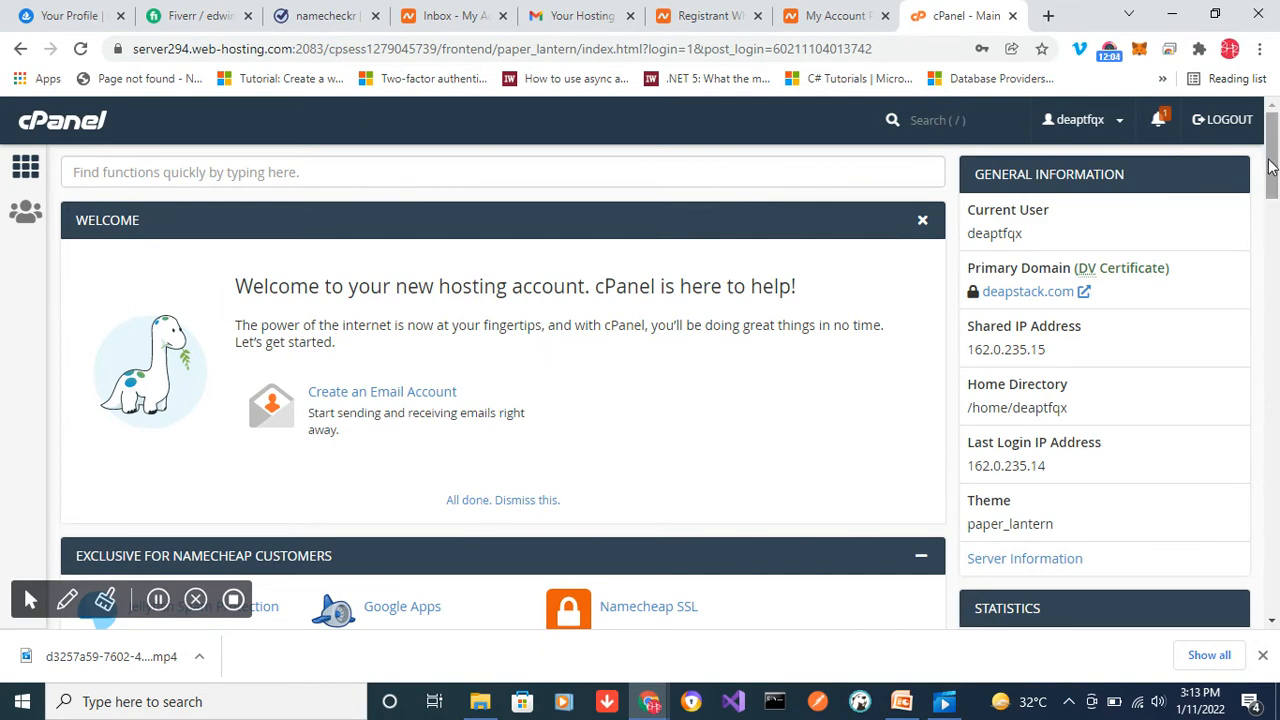
- Review the cPanel main page's tool sections down to Advanced, and view the account's domain list in the Domains tool
{"action": "left_click_drag", "start_coordinate": [1272, 168], "coordinate": [1275, 234]}
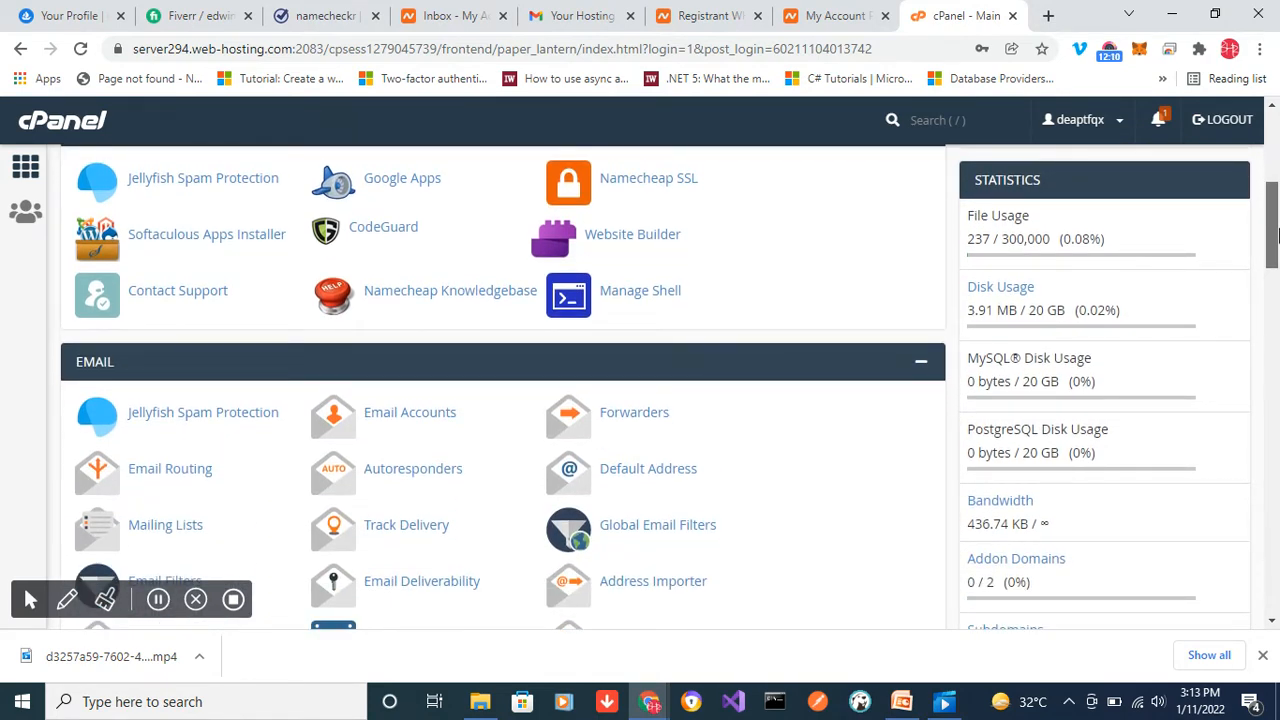
{"action": "left_click_drag", "start_coordinate": [1276, 234], "coordinate": [1275, 455]}
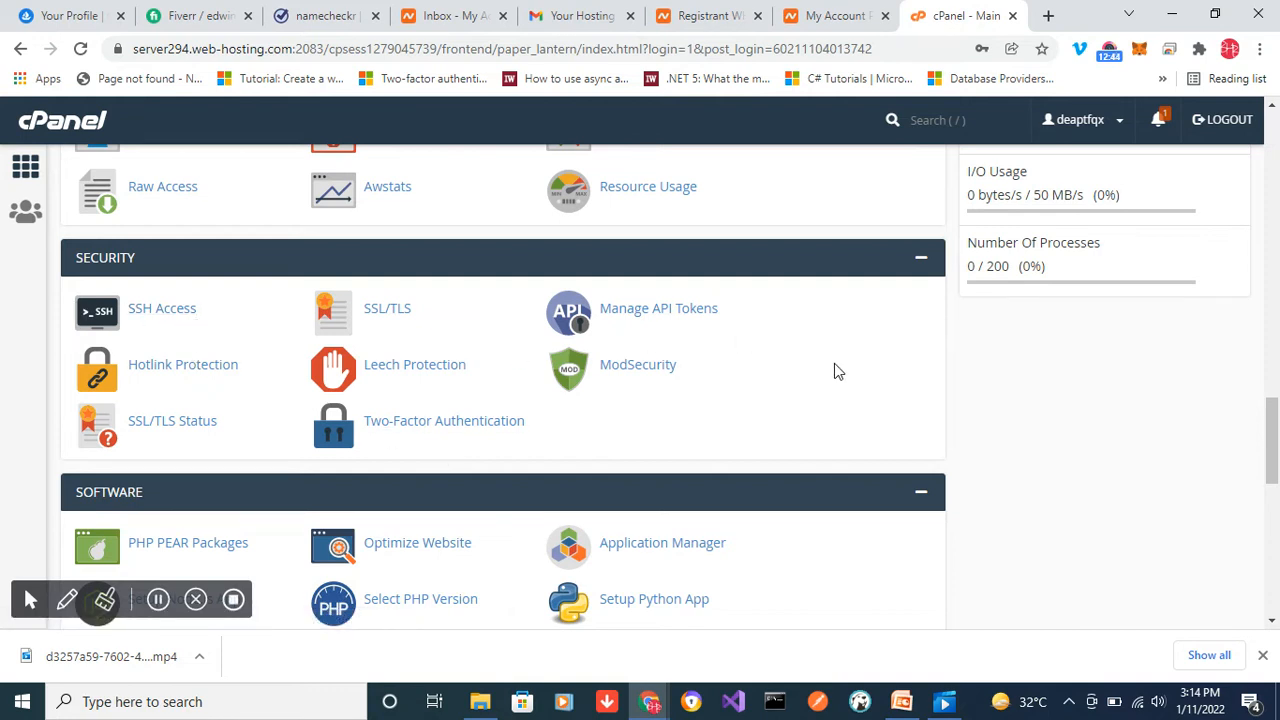
{"action": "left_click_drag", "start_coordinate": [1273, 423], "coordinate": [1273, 477]}
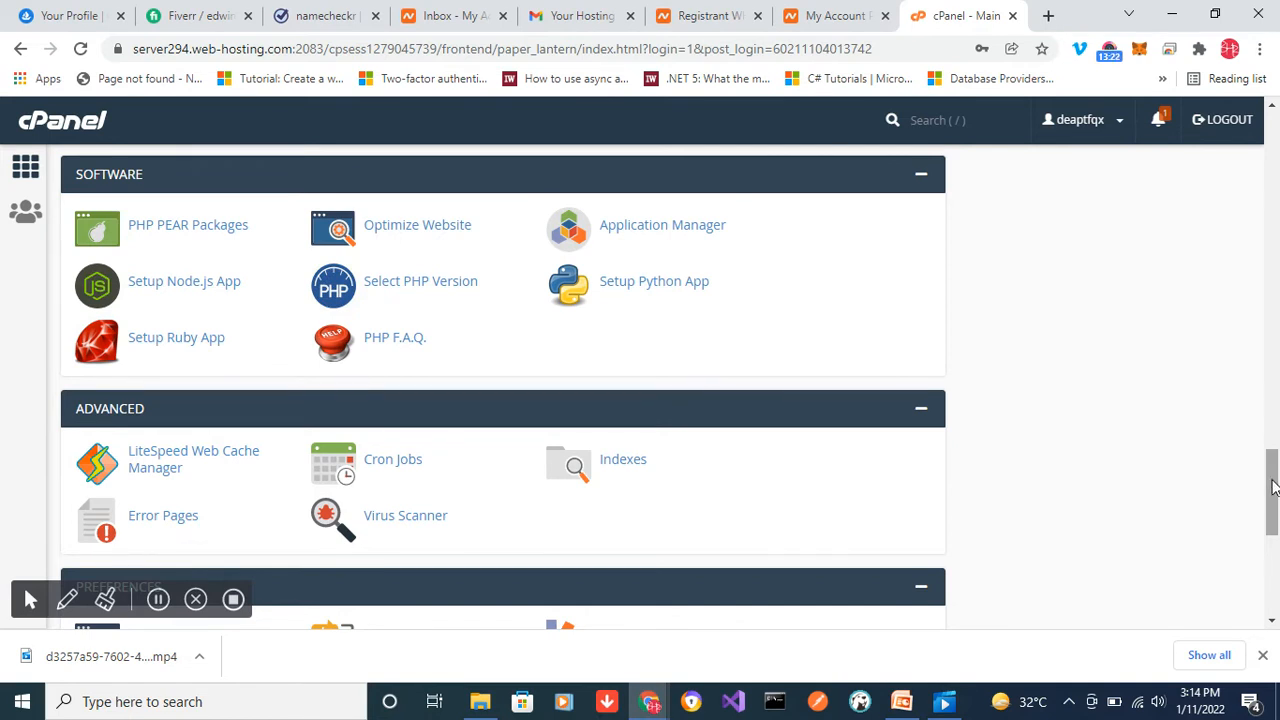
{"action": "left_click_drag", "start_coordinate": [1274, 488], "coordinate": [1276, 460]}
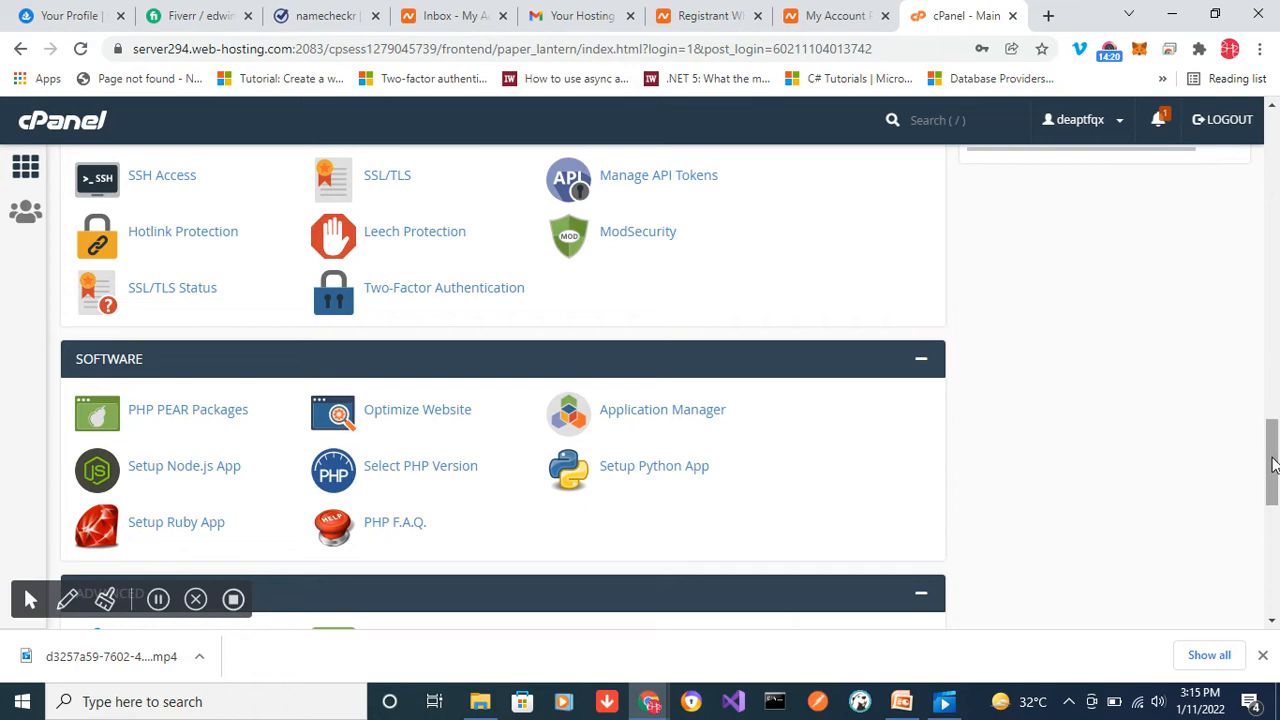
{"action": "left_click_drag", "start_coordinate": [1273, 464], "coordinate": [1273, 393]}
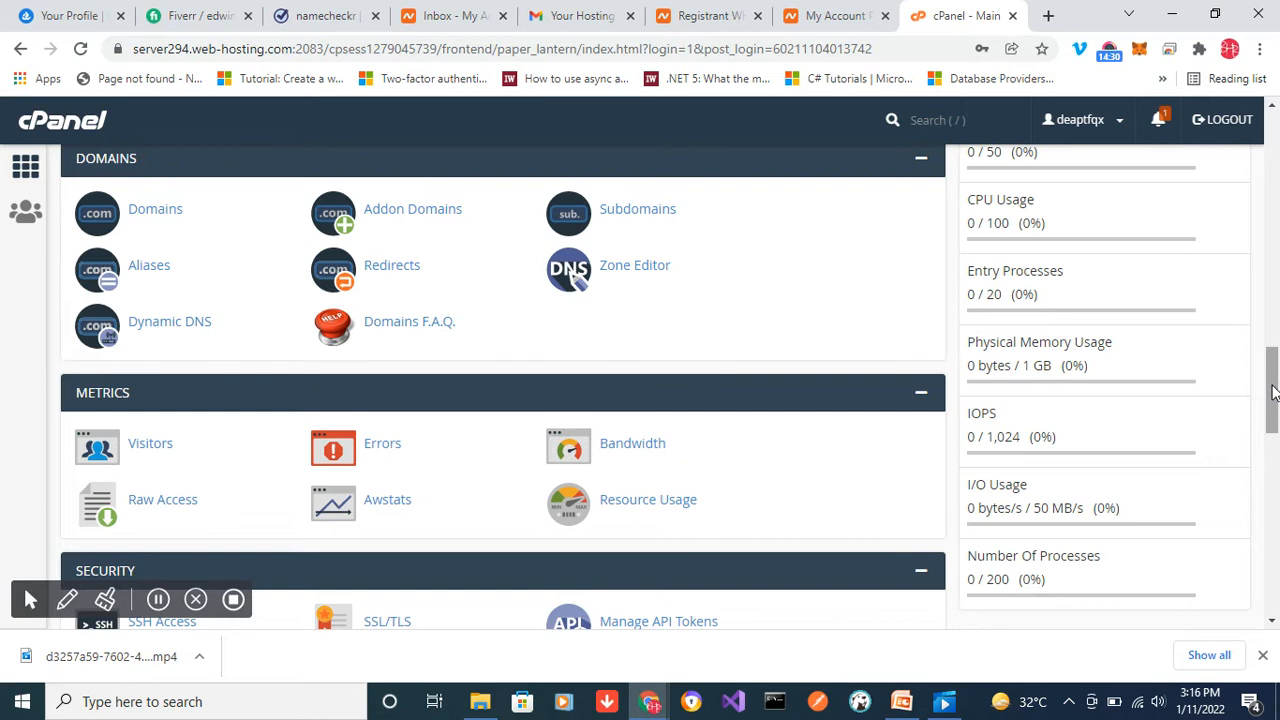
{"action": "left_click_drag", "start_coordinate": [1273, 393], "coordinate": [1273, 368]}
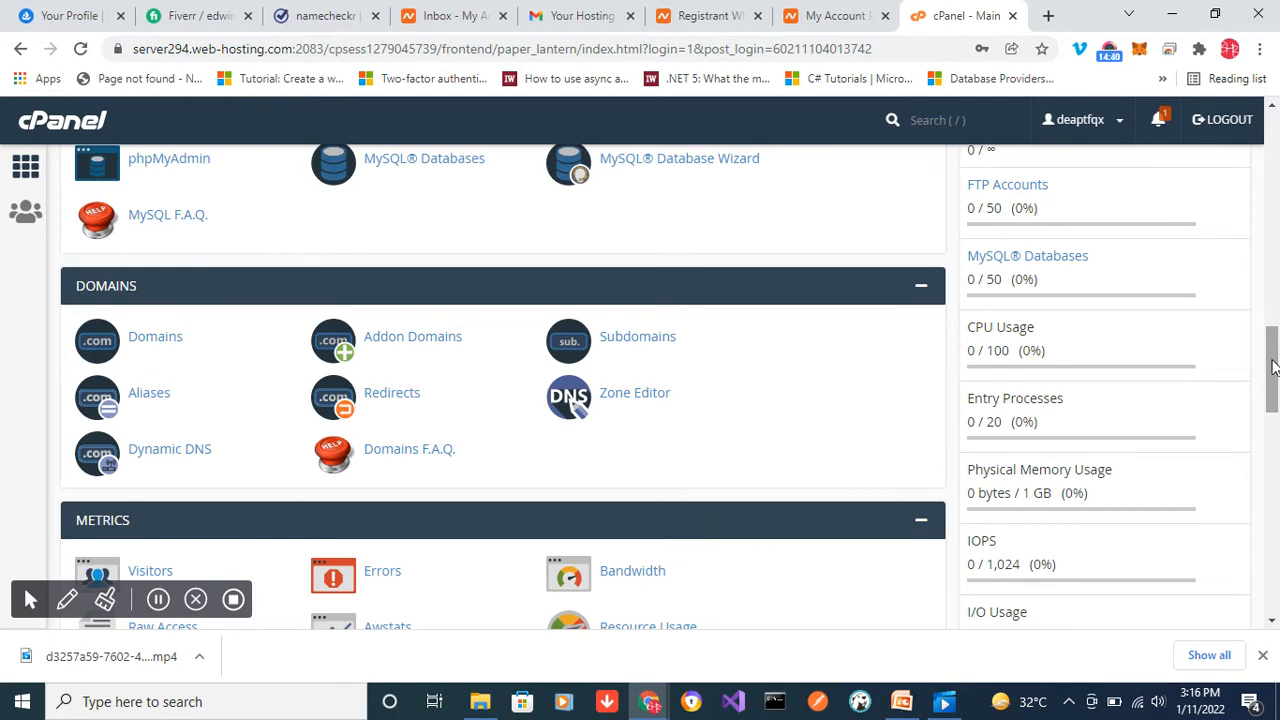
{"action": "left_click", "coordinate": [155, 337]}
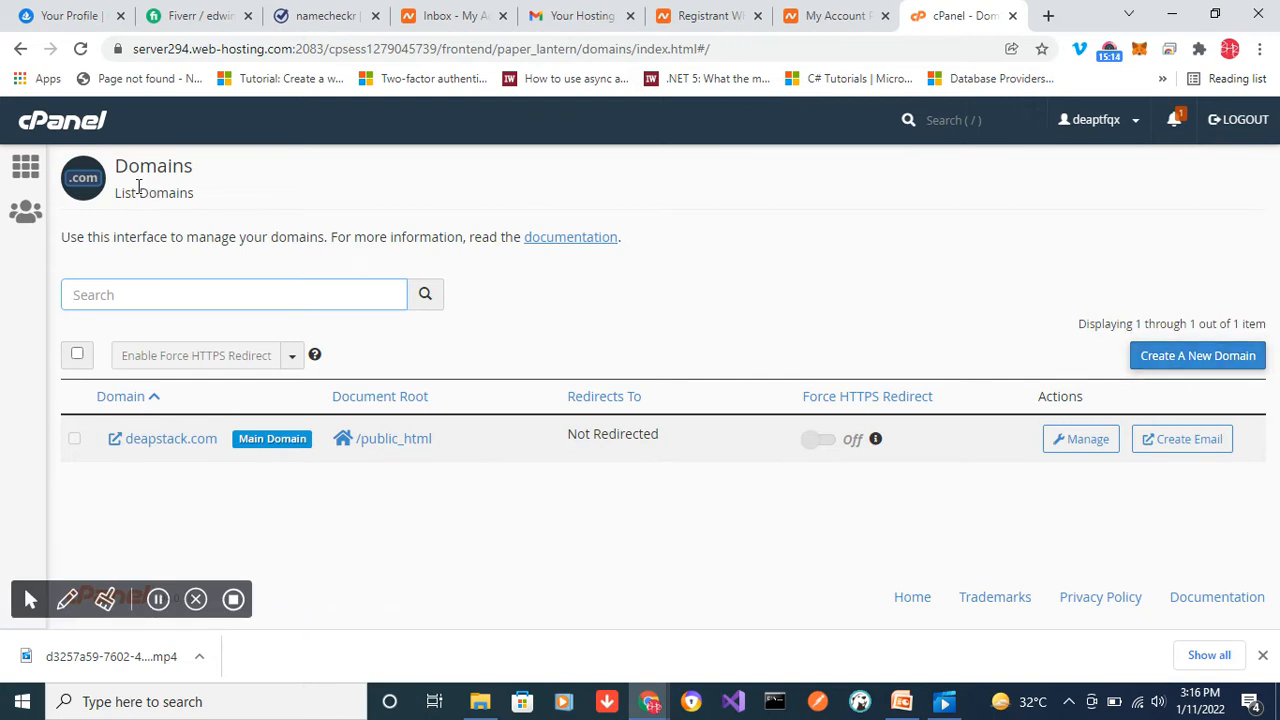
{"action": "left_click", "coordinate": [20, 48]}
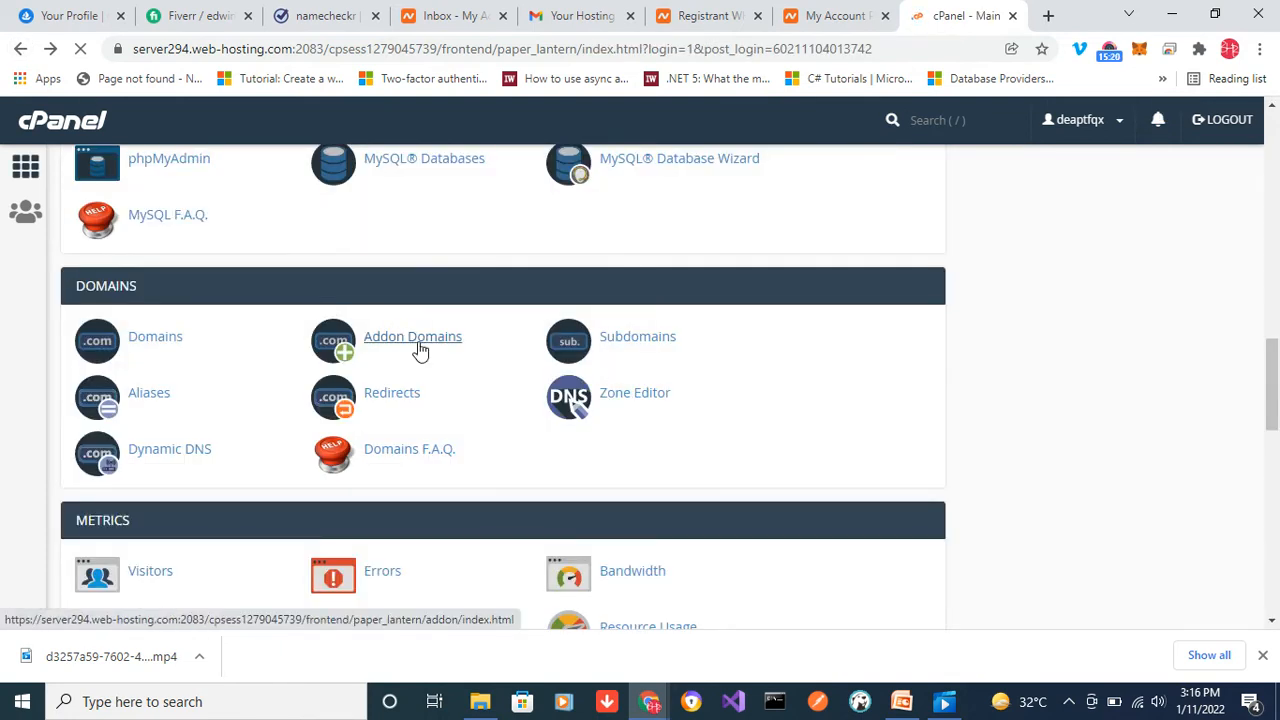
- Fill in the Create an Addon Domain form for diagigs.com and return to the cPanel main page without adding it
{"action": "left_click", "coordinate": [411, 340]}
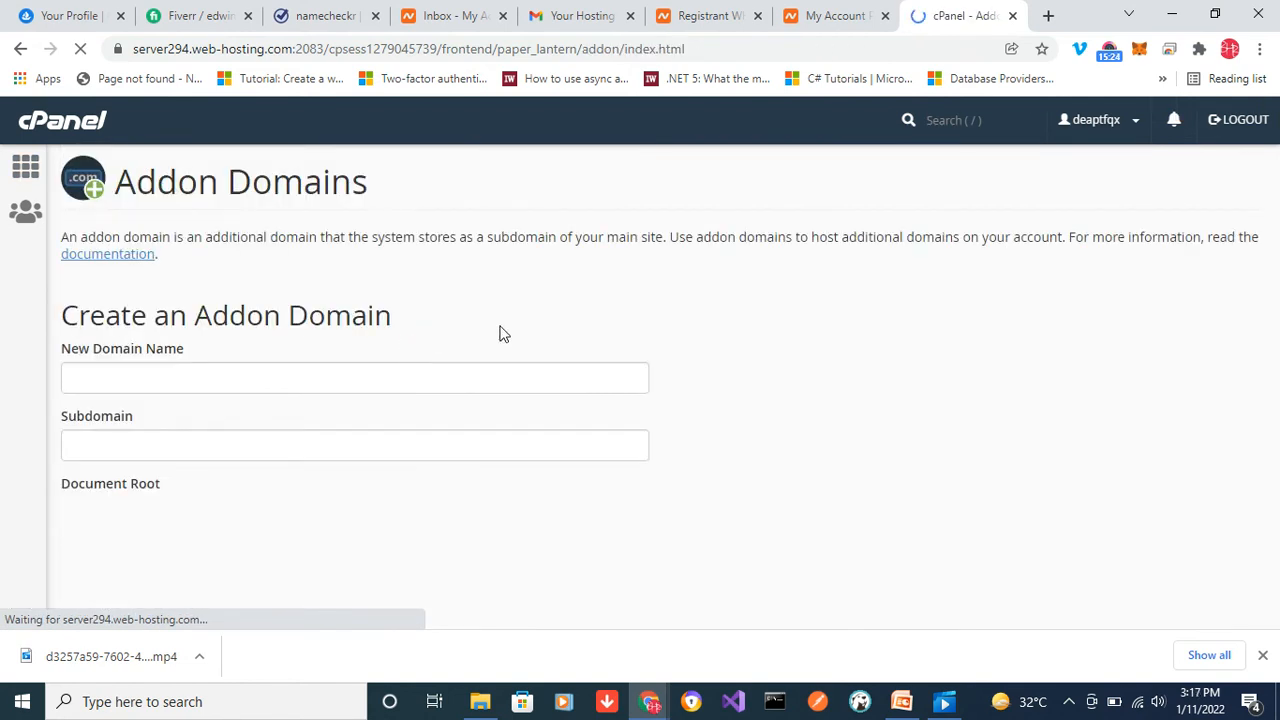
{"action": "left_click", "coordinate": [146, 380]}
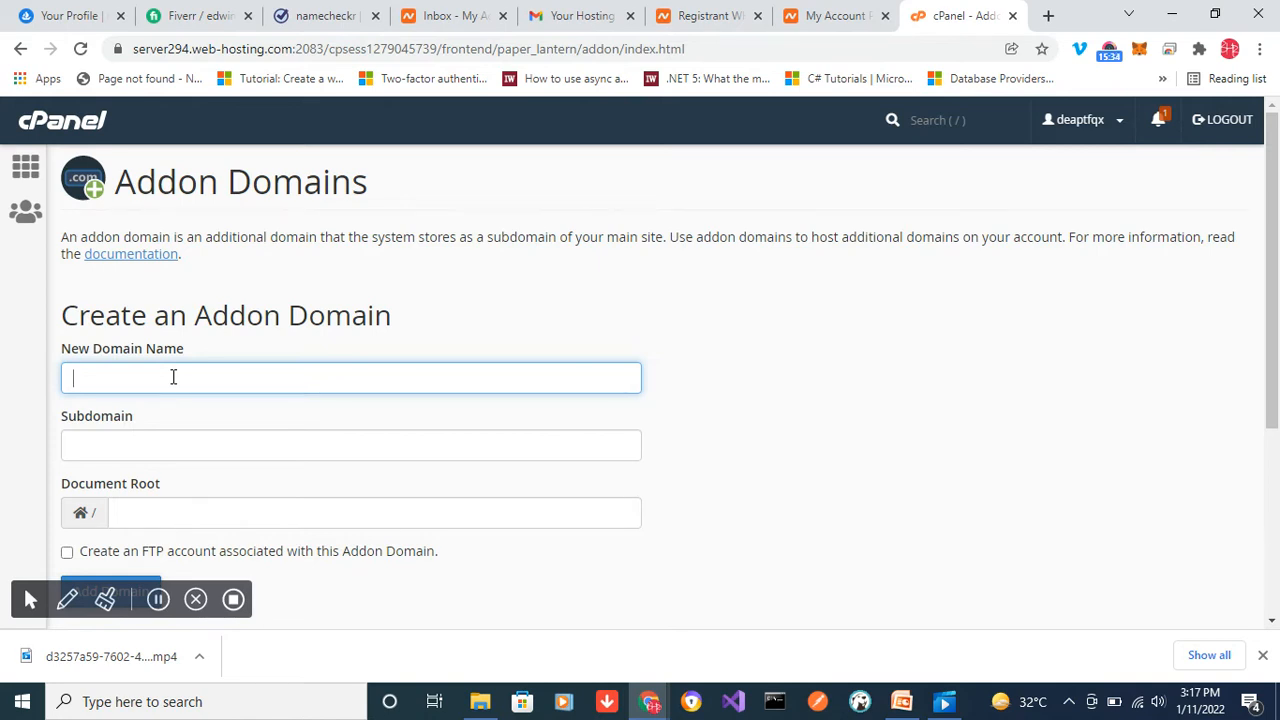
{"action": "left_click", "coordinate": [173, 376]}
{"action": "type", "text": "diagigs.com"}
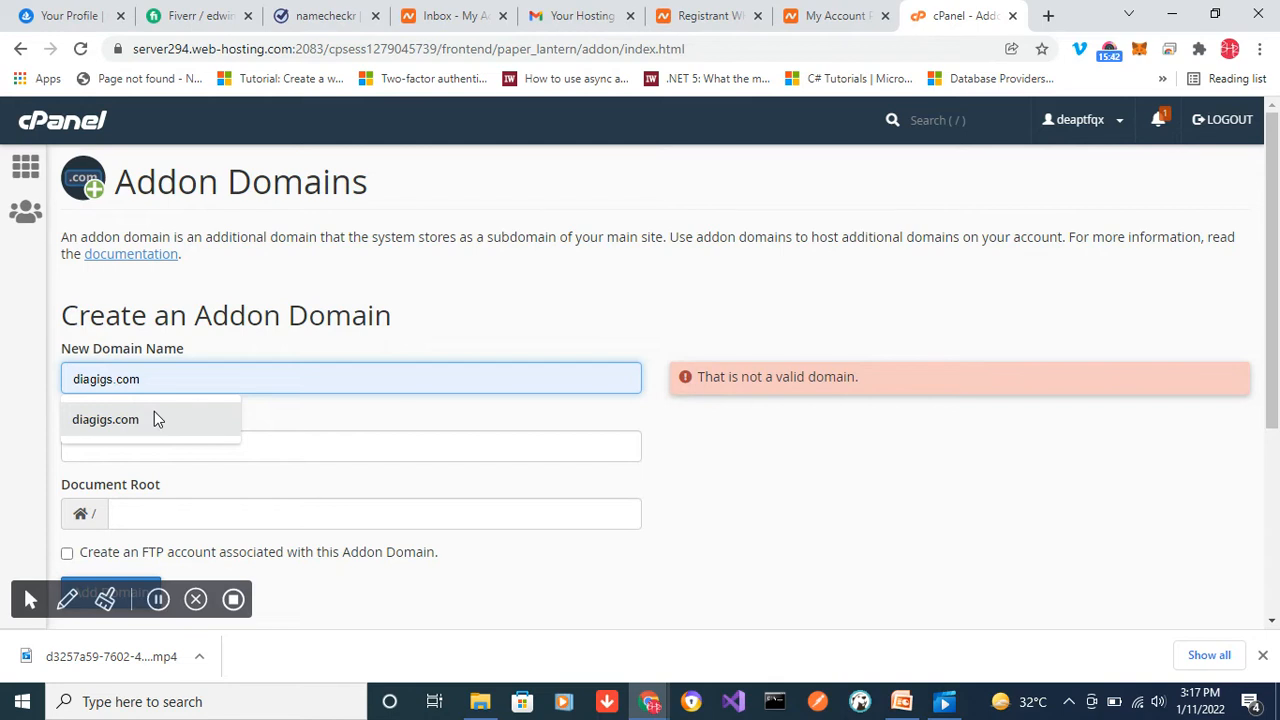
{"action": "left_click", "coordinate": [154, 419]}
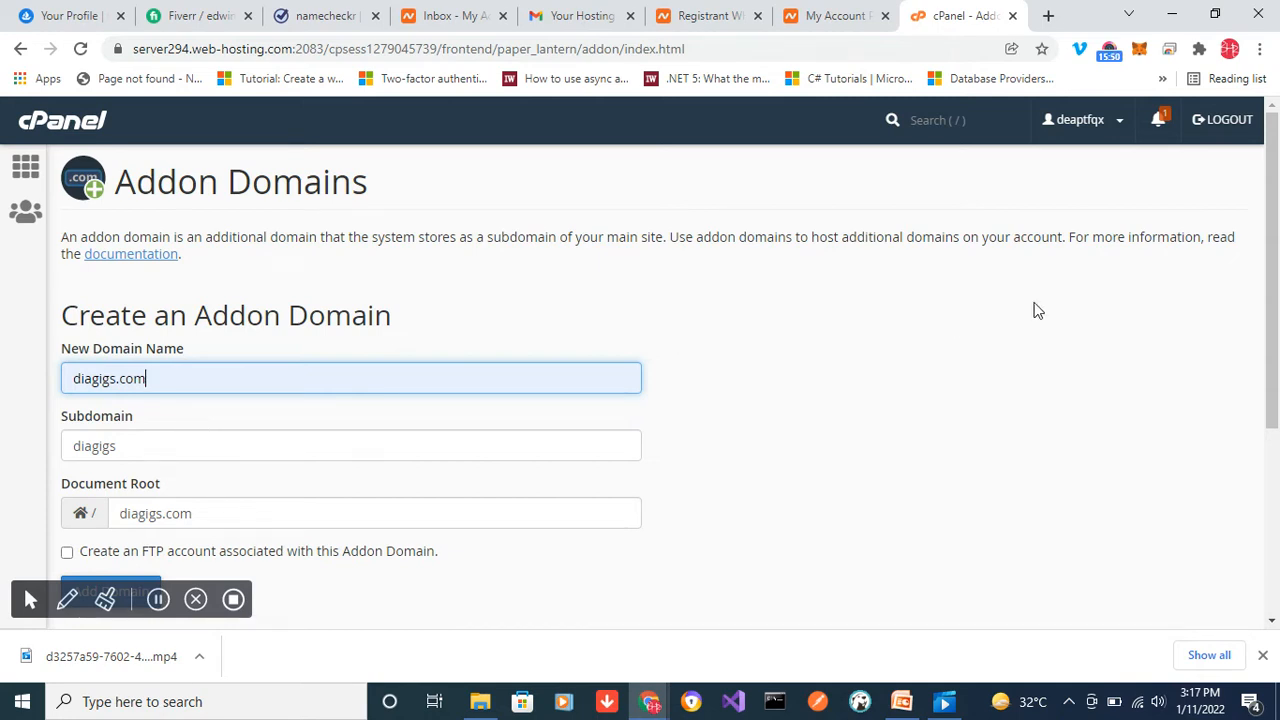
{"action": "scroll", "coordinate": [1268, 258], "scroll_direction": "down", "scroll_amount": 1}
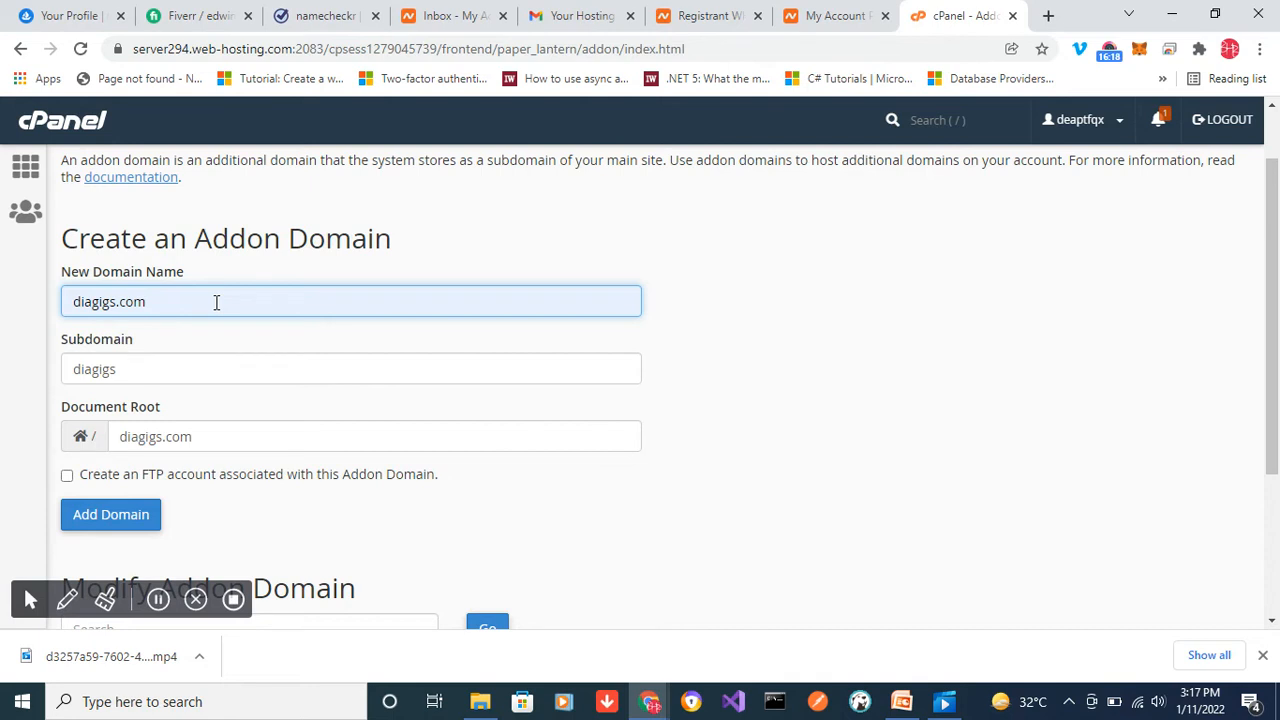
{"action": "left_click", "coordinate": [21, 50]}
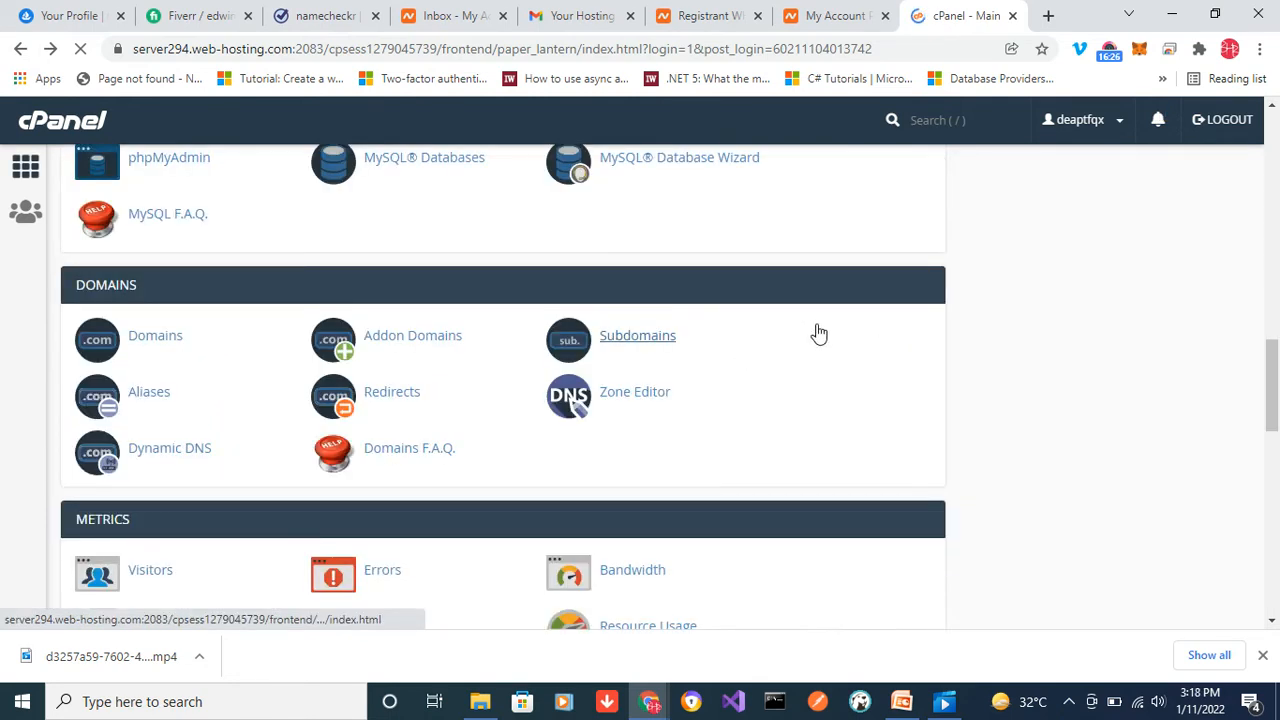
- Fill in the Create a Subdomain form with the subdomain lean for deapstack.com, using document root lean.deapstack.com
{"action": "left_click", "coordinate": [640, 344]}
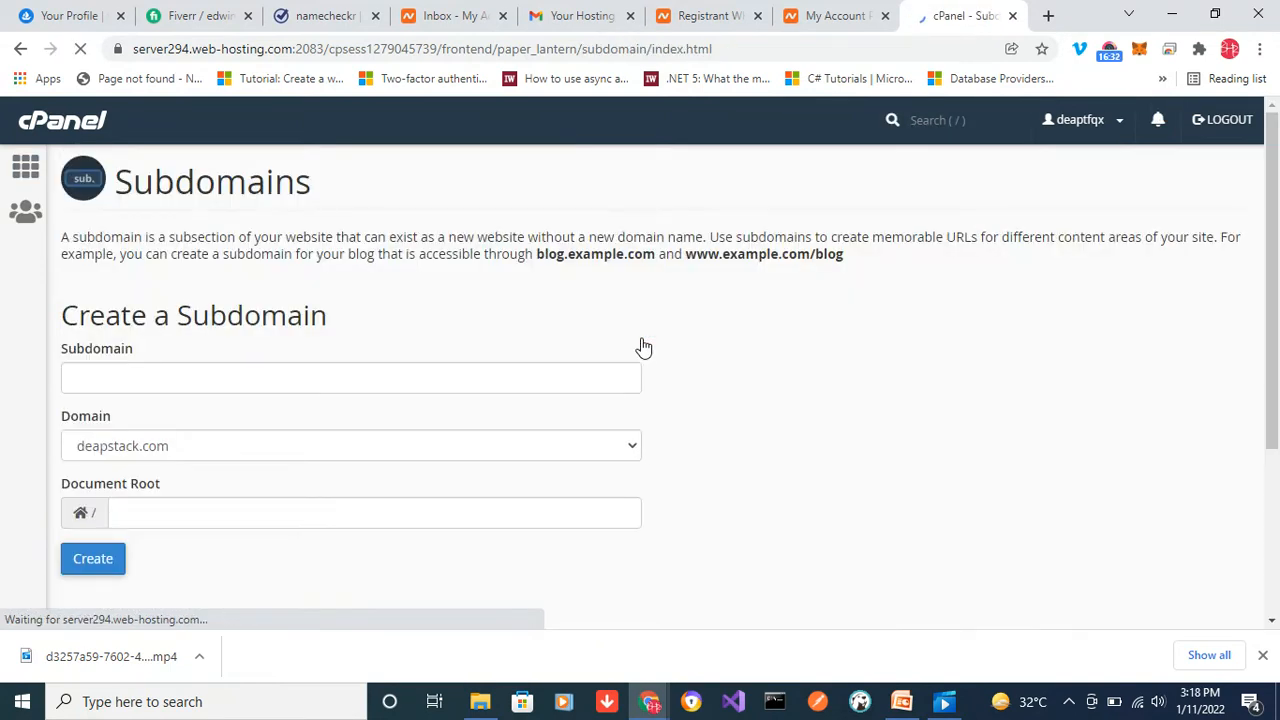
{"action": "left_click", "coordinate": [394, 371]}
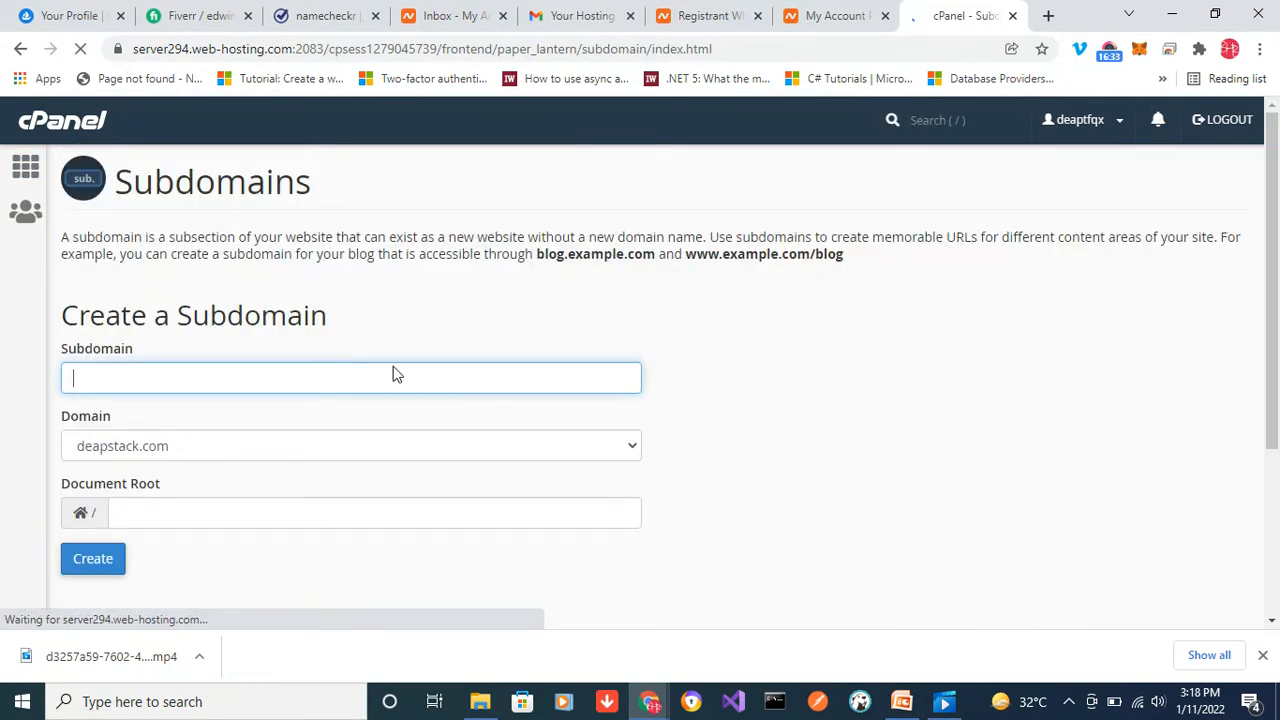
{"action": "left_click", "coordinate": [266, 381]}
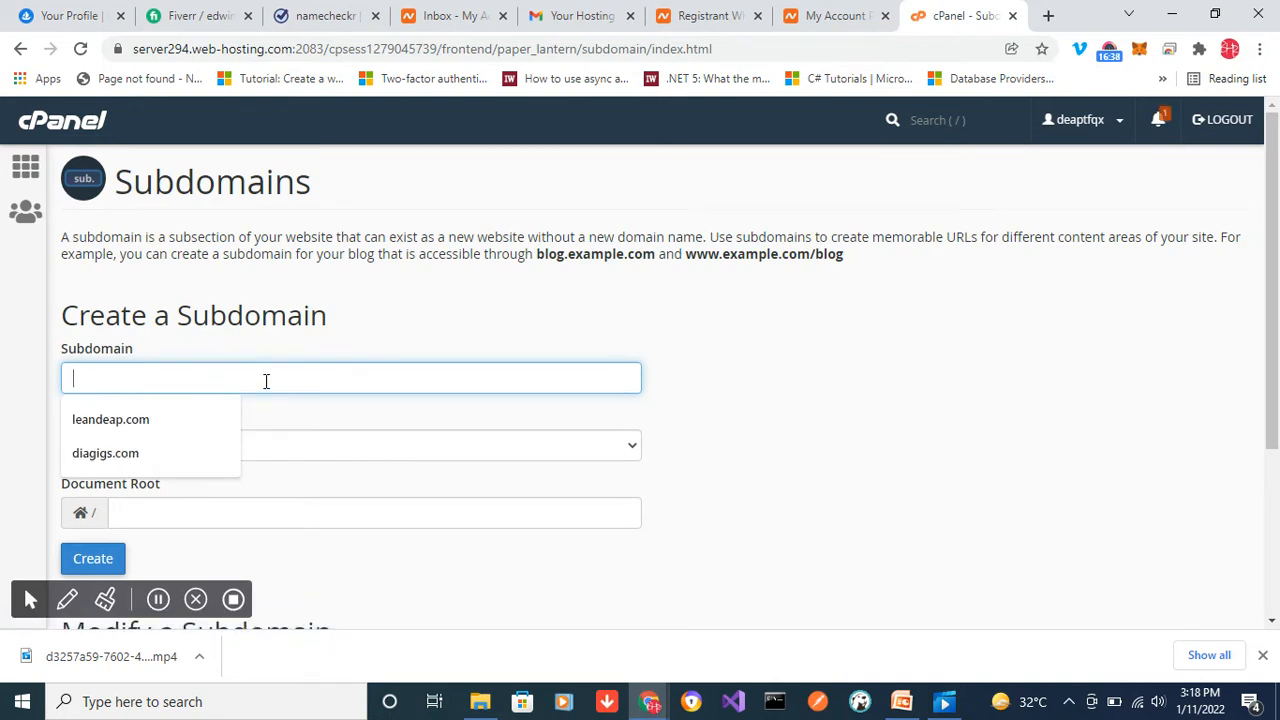
{"action": "type", "text": "lea"}
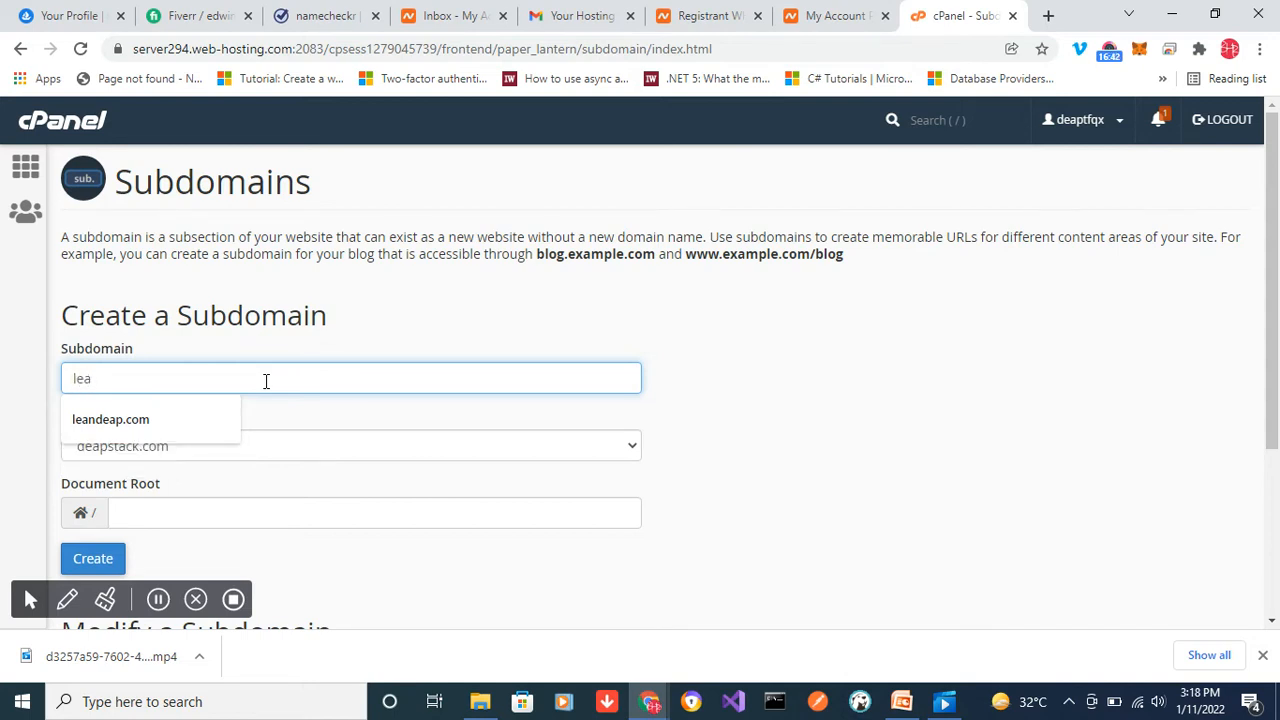
{"action": "type", "text": "n"}
{"action": "left_click", "coordinate": [748, 415]}
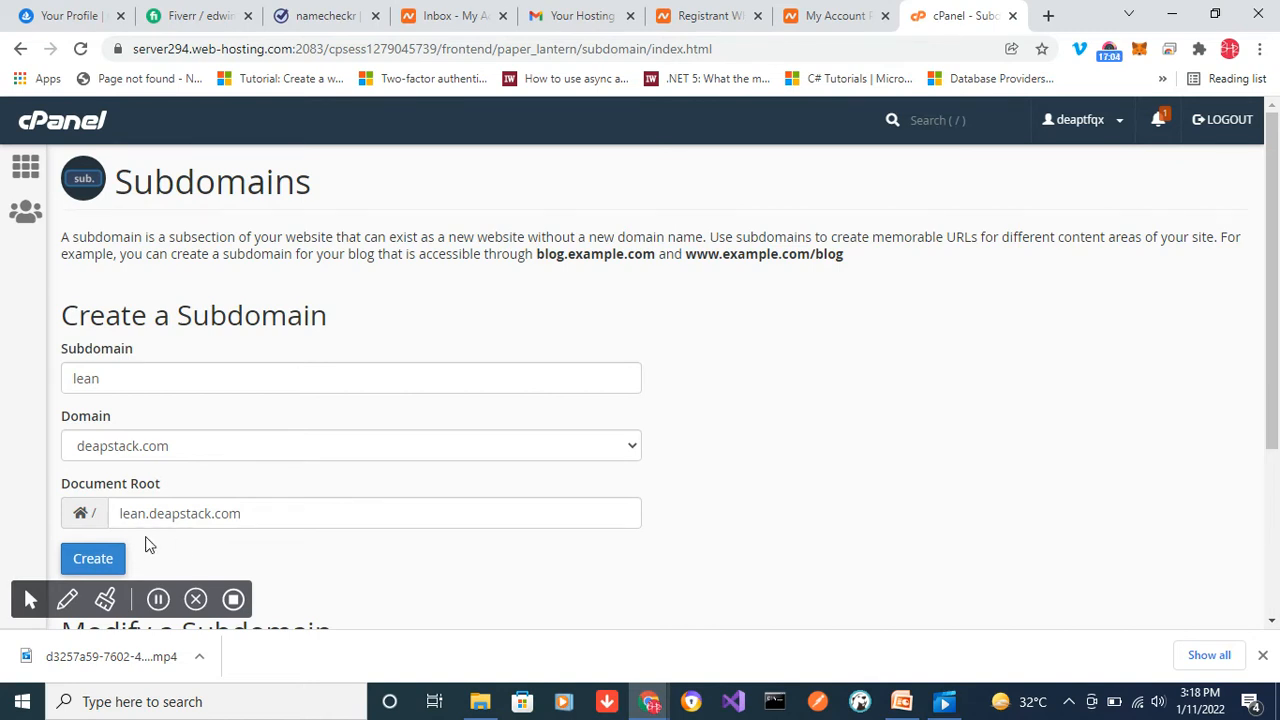
{"action": "left_click", "coordinate": [87, 563]}
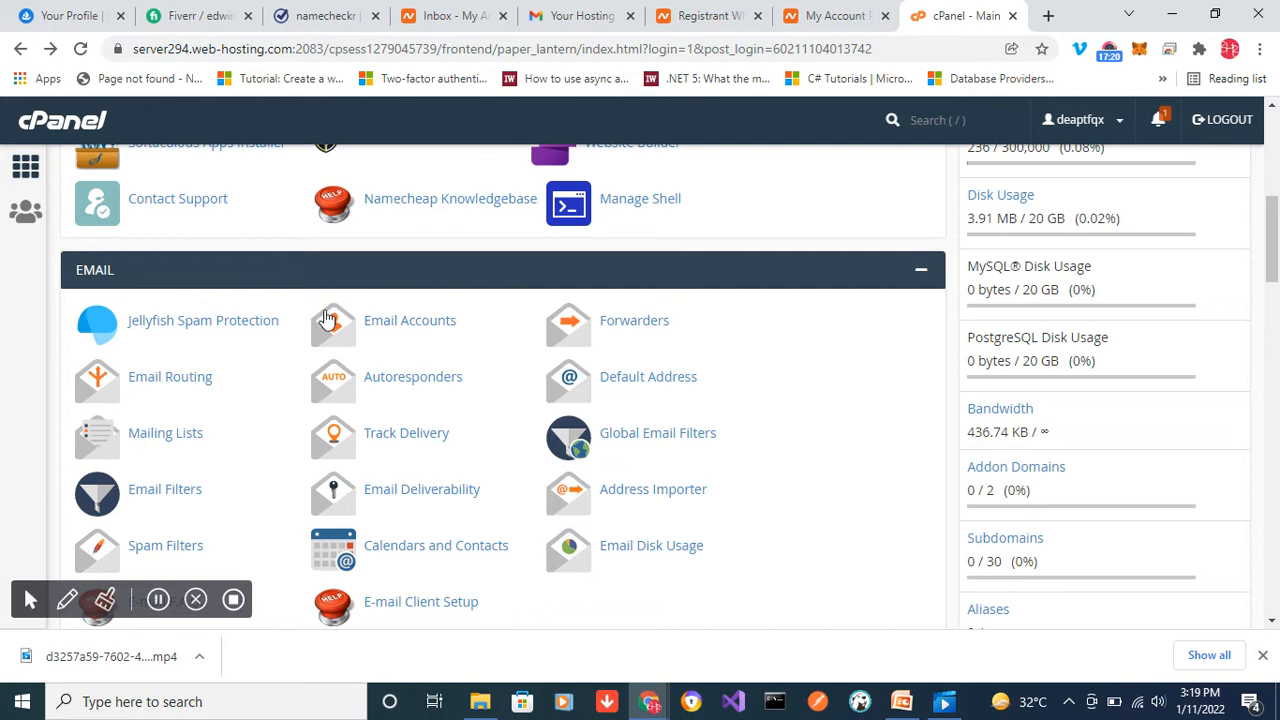
- Start creating a new email account from the Email Accounts tool
{"action": "left_click", "coordinate": [409, 321]}
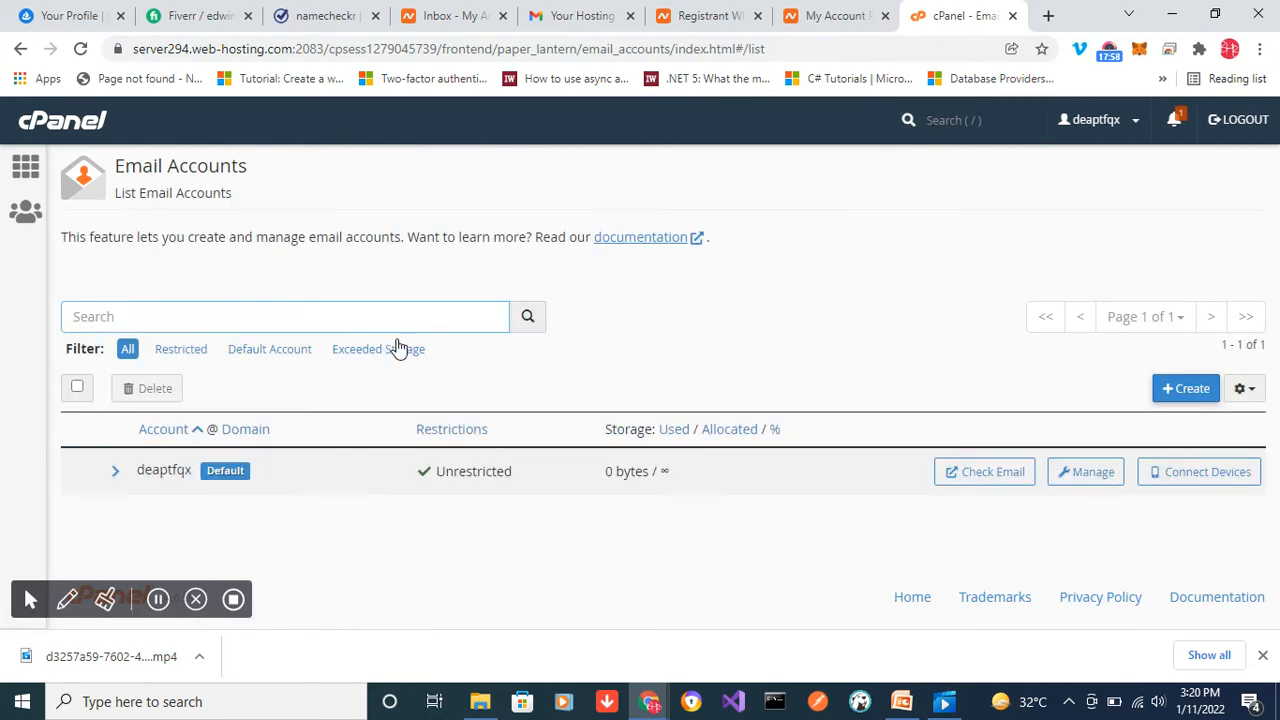
{"action": "left_click", "coordinate": [1187, 390]}
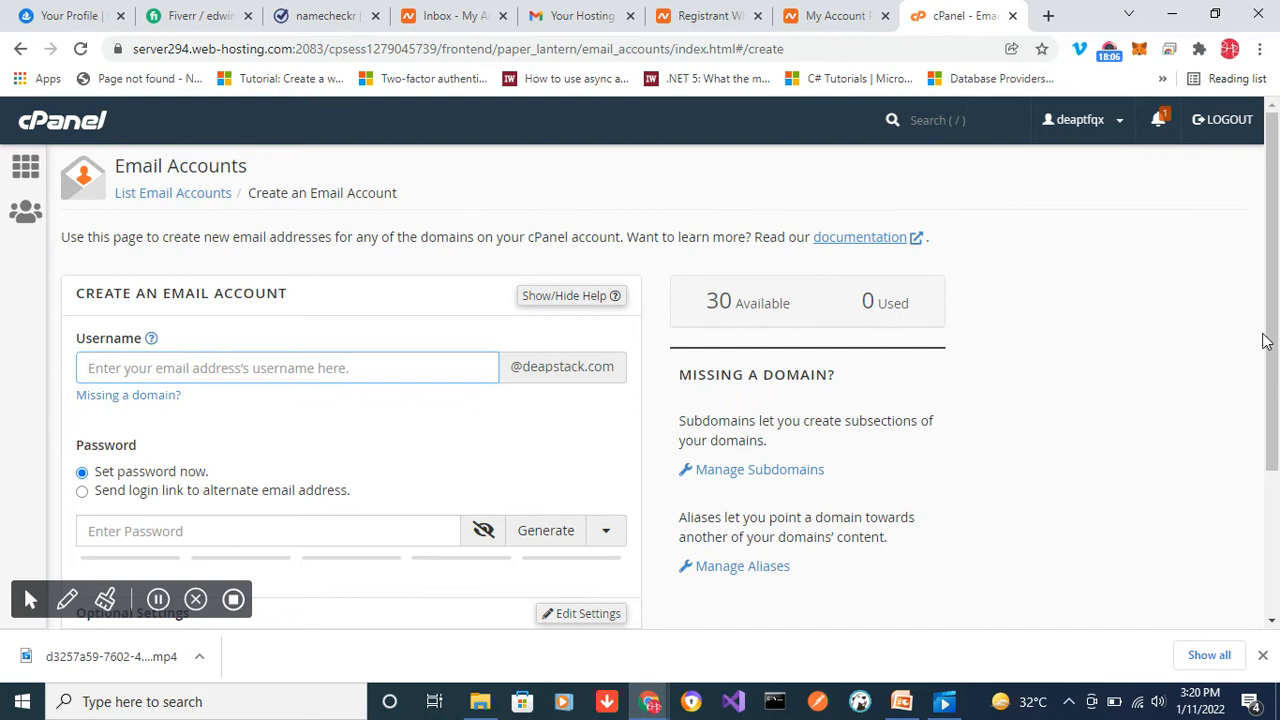
{"action": "left_click_drag", "start_coordinate": [1266, 342], "coordinate": [1273, 378]}
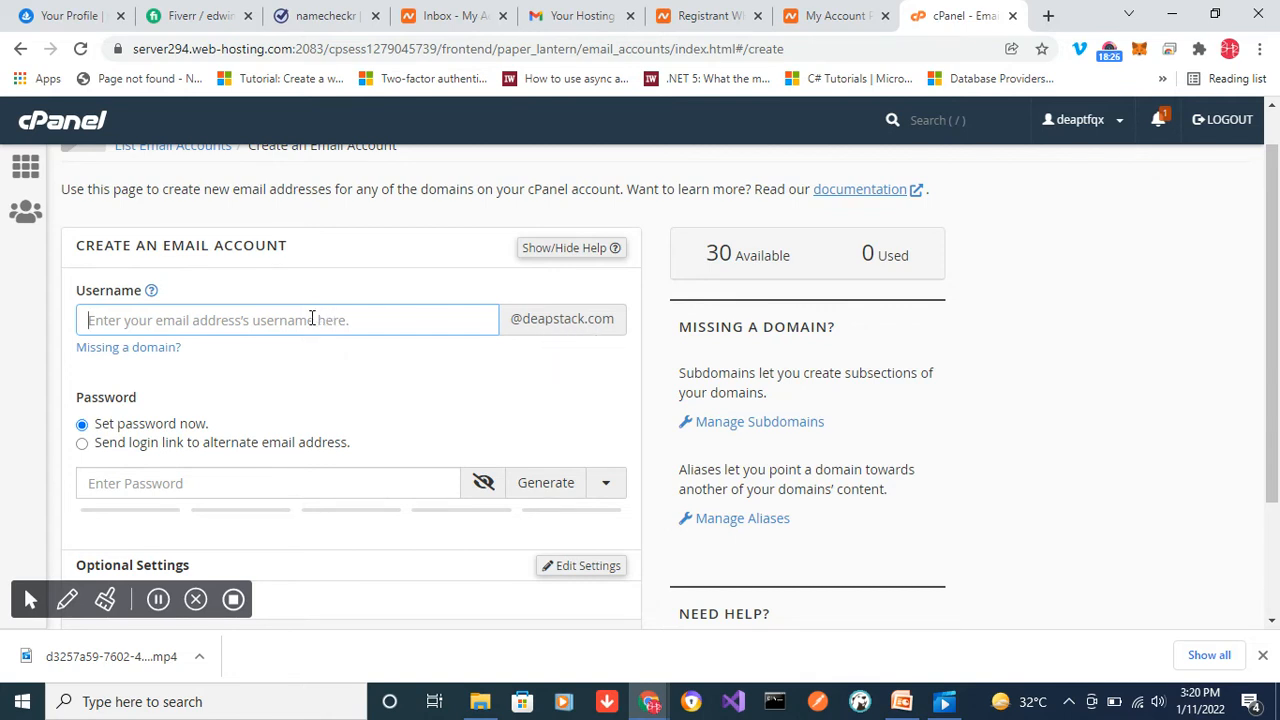
{"action": "type", "text": "i"}
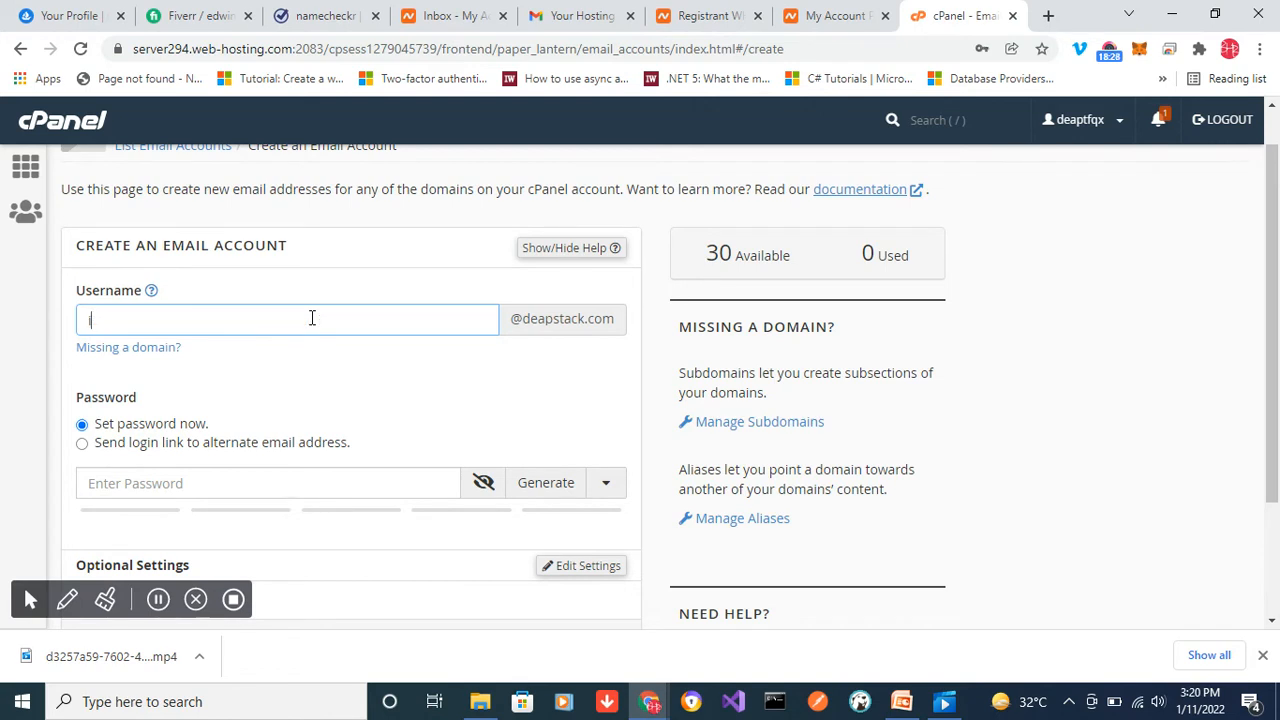
{"action": "type", "text": "nfo"}
{"action": "key", "text": "BackSpace"}
{"action": "key", "text": "BackSpace"}
{"action": "key", "text": "BackSpace"}
{"action": "key", "text": "BackSpace"}
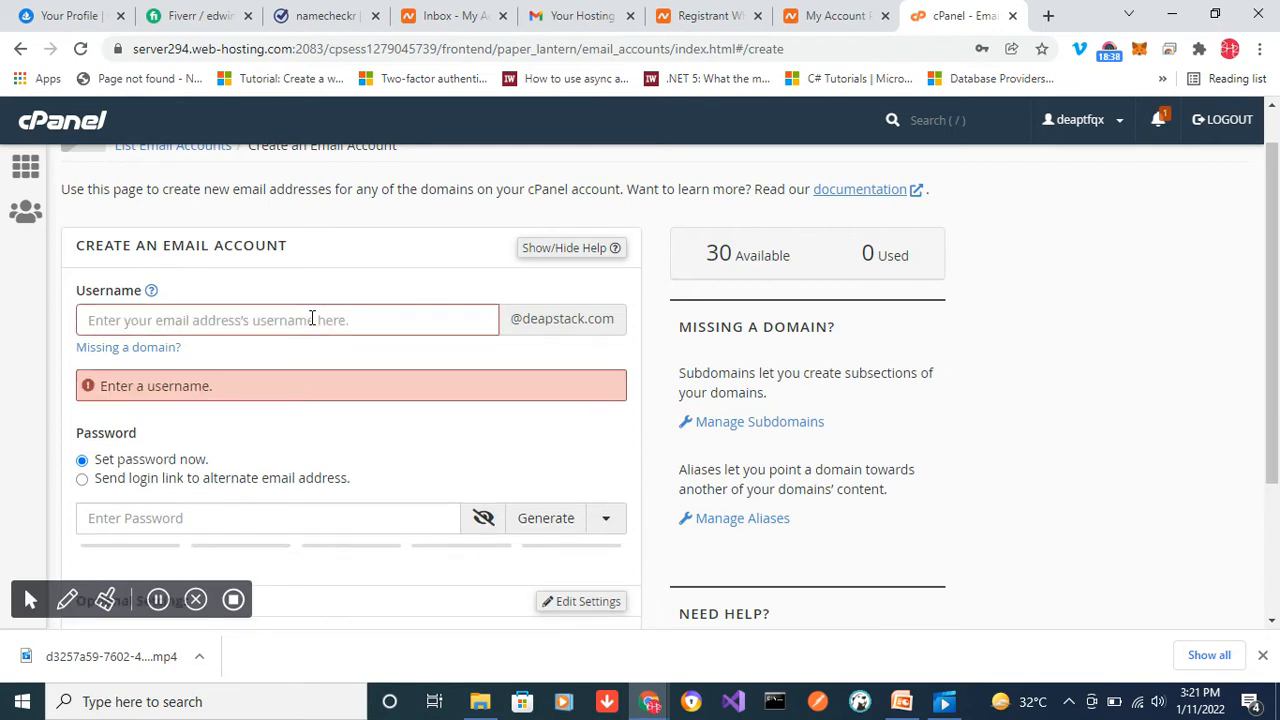
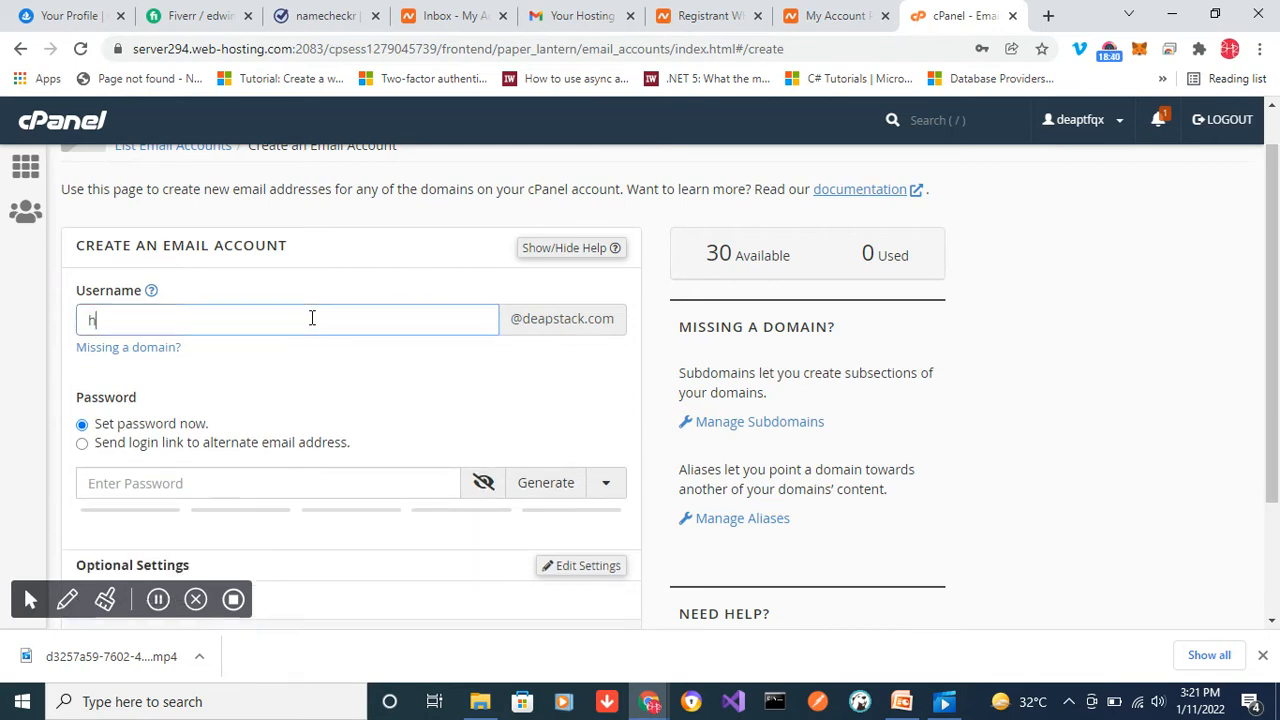
- Have the login link sent to an alternate email, fill in that address, and create the help account
{"action": "left_click", "coordinate": [82, 444]}
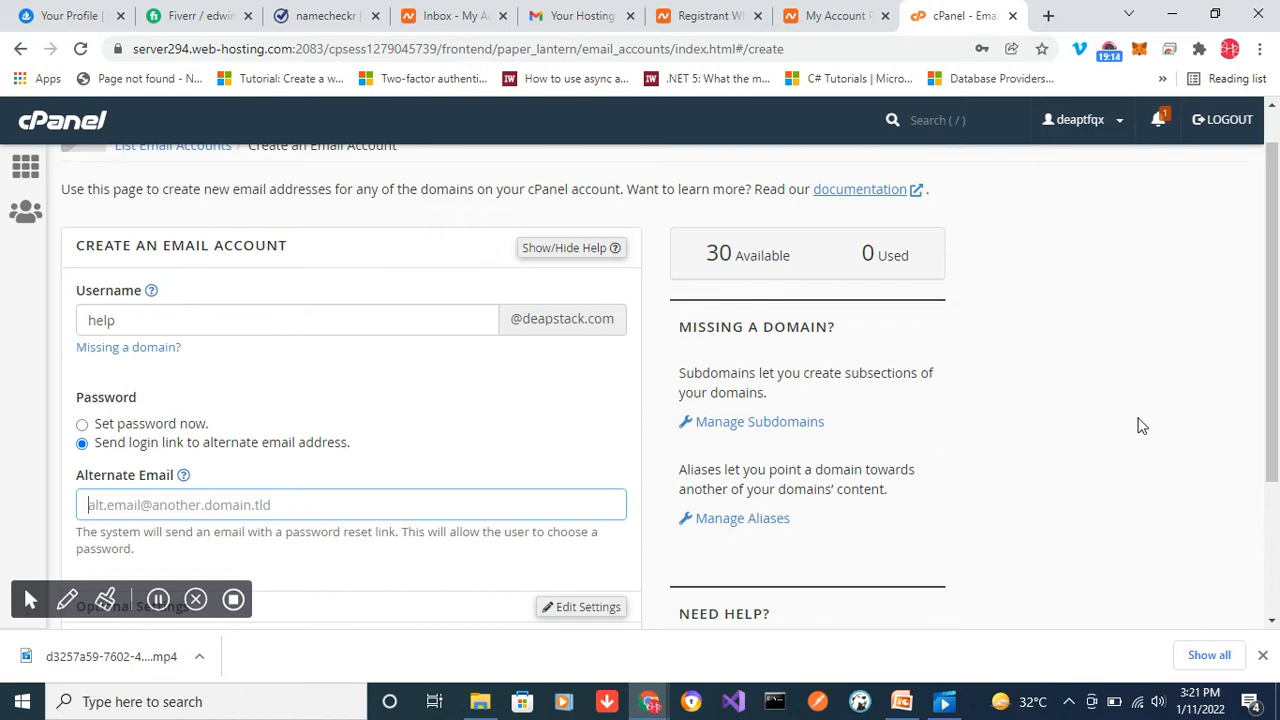
{"action": "scroll", "coordinate": [1274, 402], "scroll_direction": "down", "scroll_amount": 1}
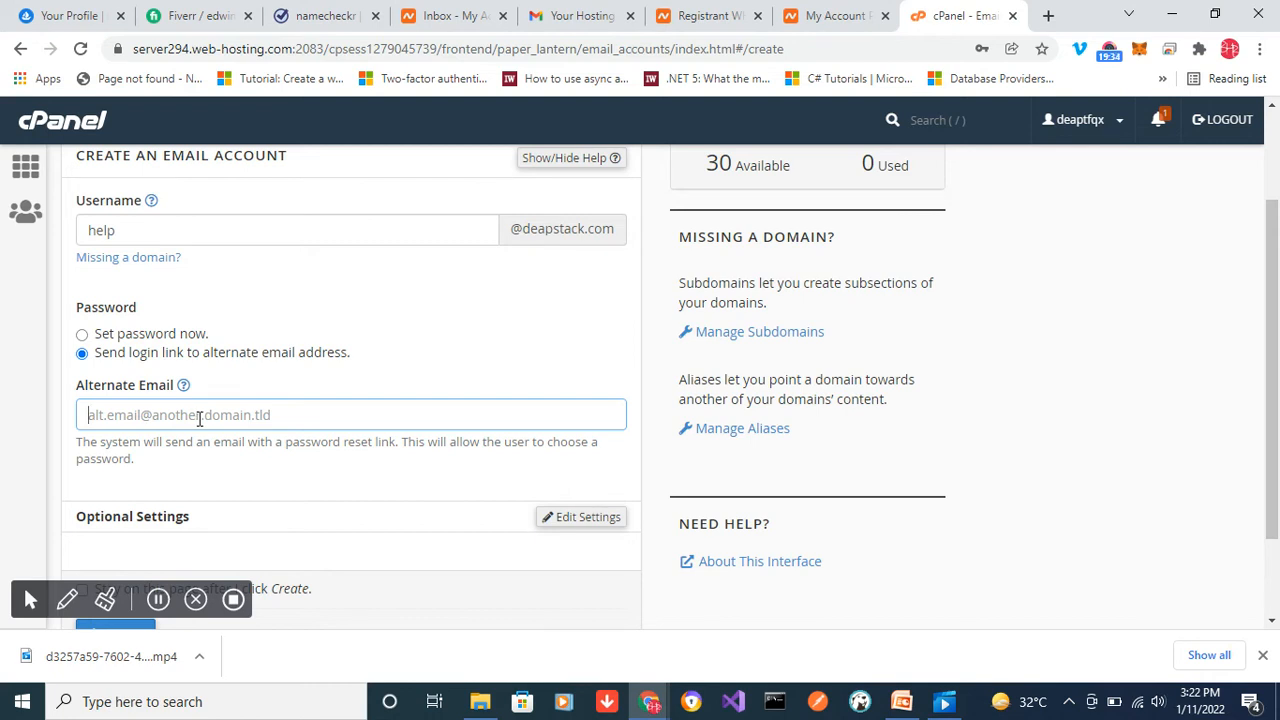
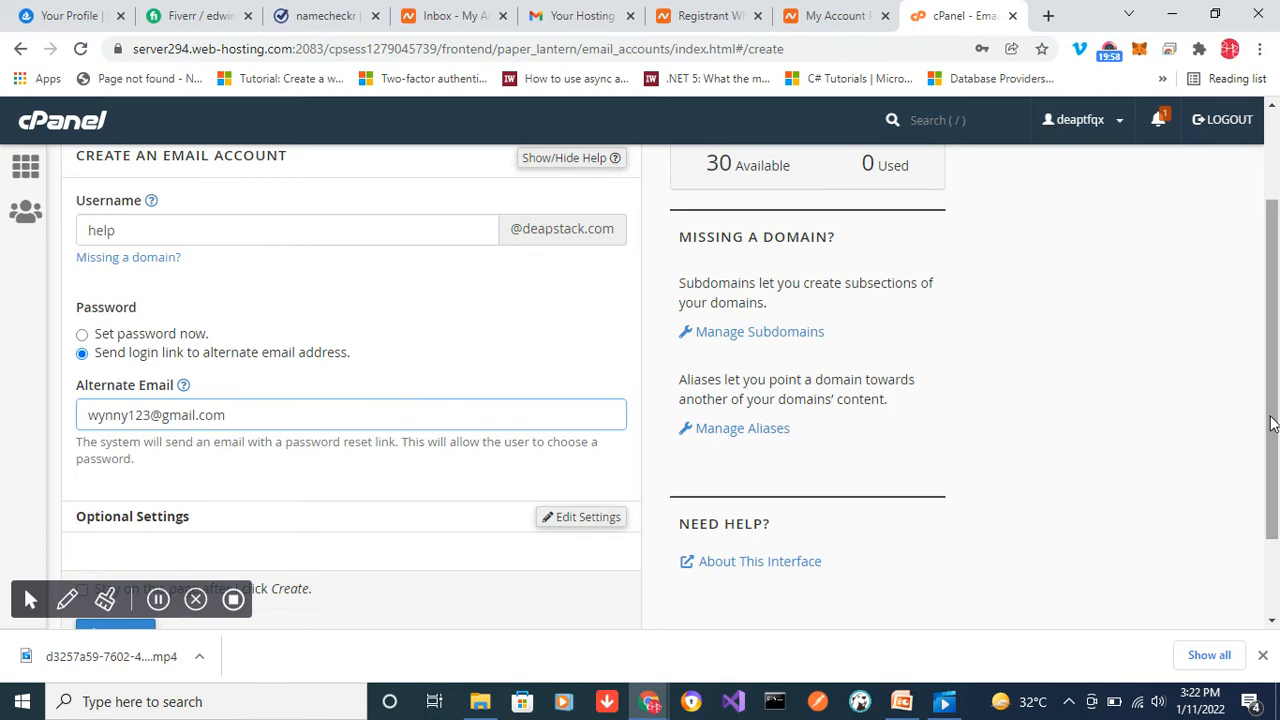
{"action": "left_click_drag", "start_coordinate": [1272, 423], "coordinate": [1278, 508]}
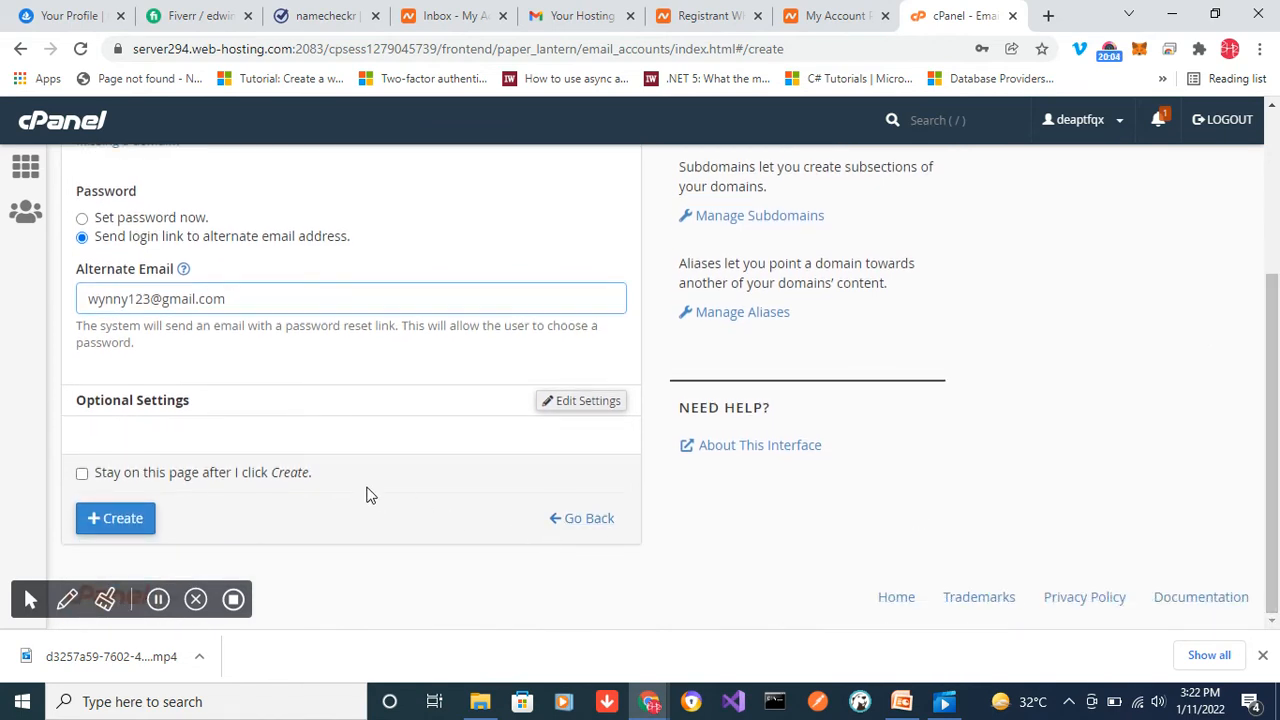
{"action": "left_click", "coordinate": [120, 520]}
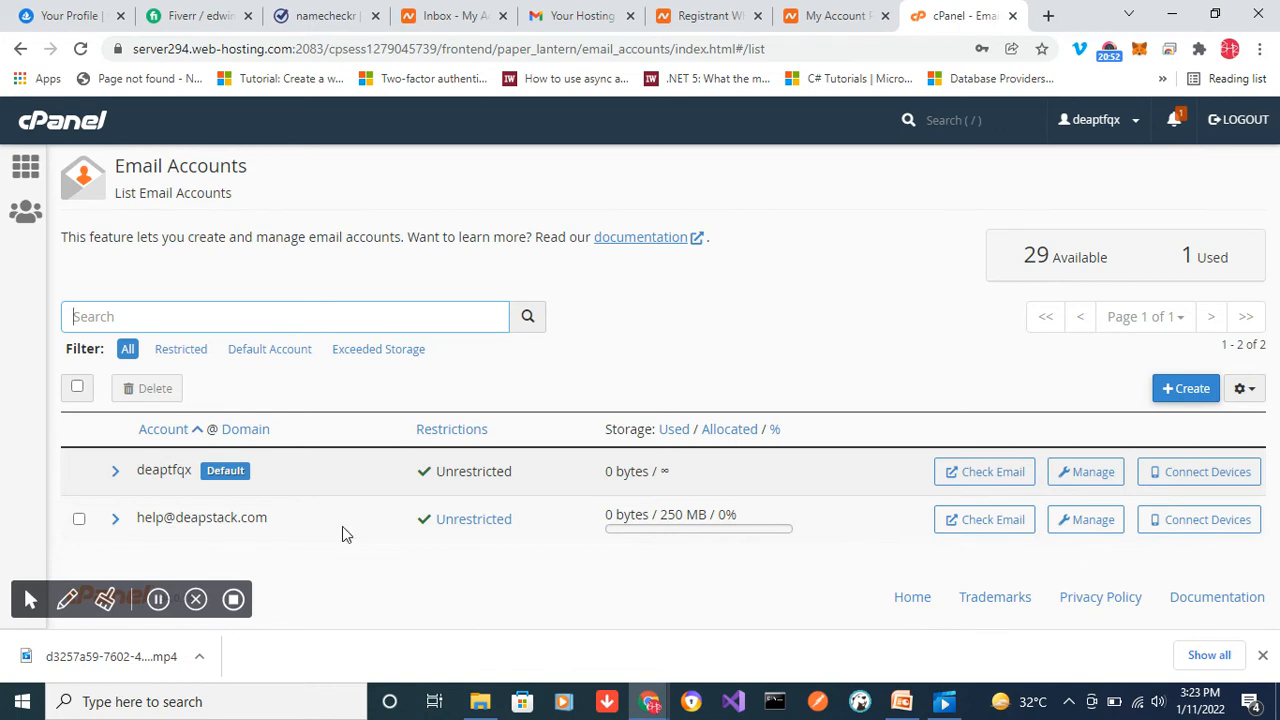
- Set the help account's allocated storage space to Unlimited and update its email settings
{"action": "left_click", "coordinate": [158, 600]}
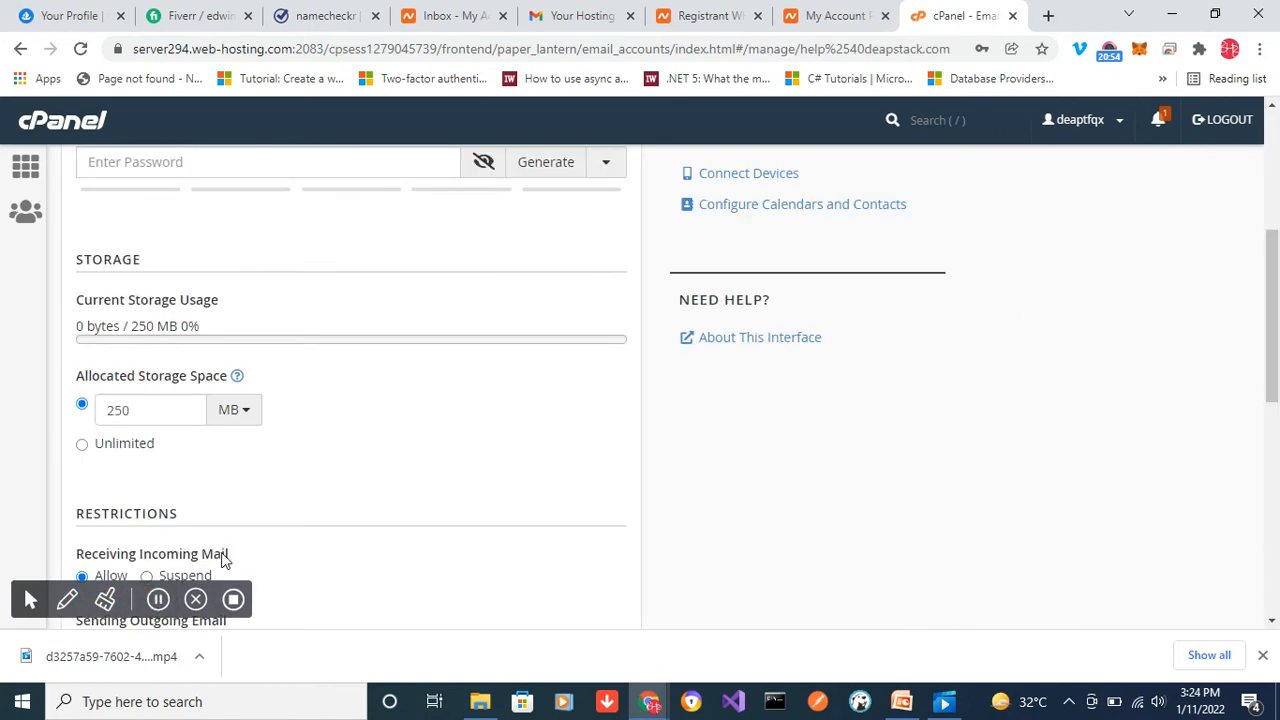
{"action": "left_click", "coordinate": [82, 446]}
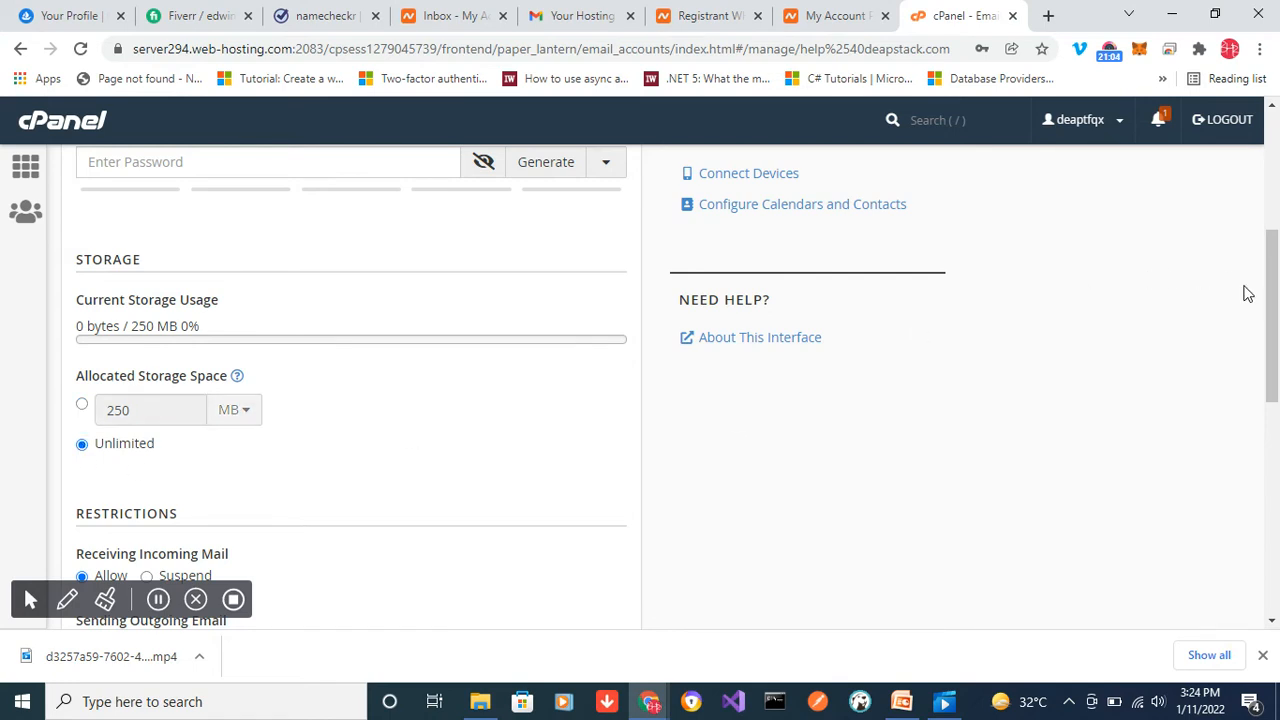
{"action": "left_click_drag", "start_coordinate": [1272, 312], "coordinate": [1278, 400]}
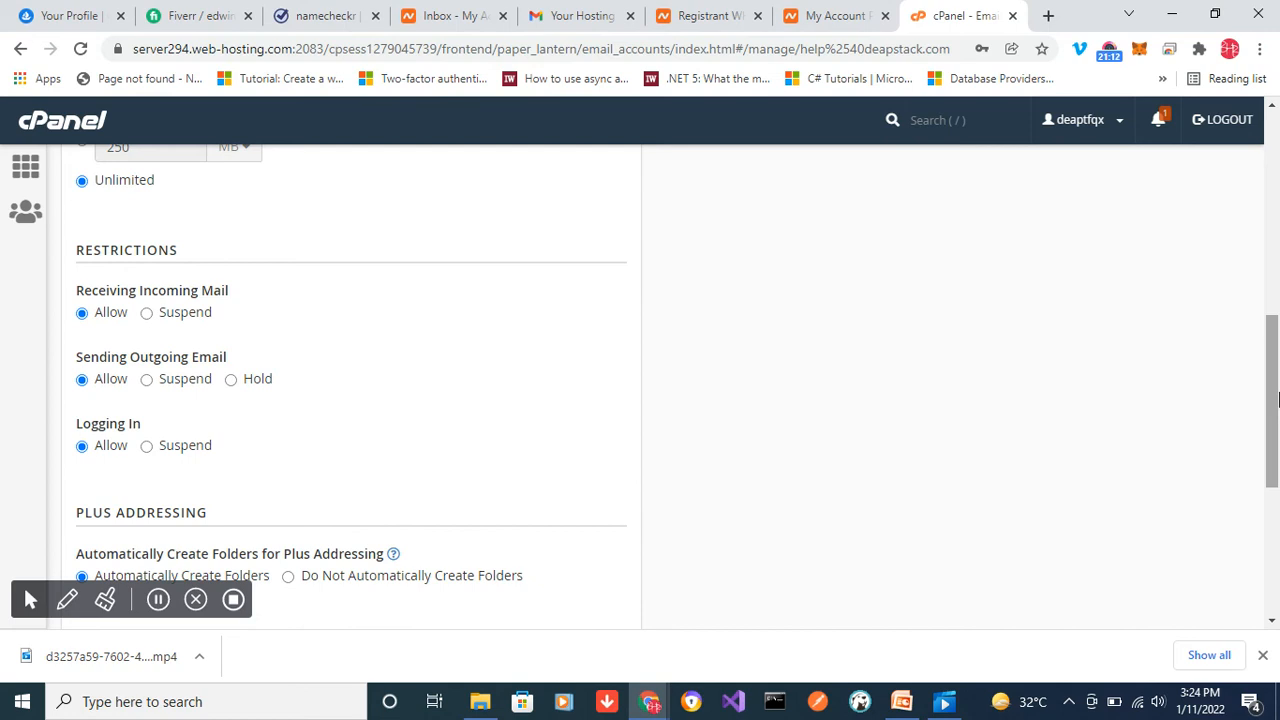
{"action": "left_click_drag", "start_coordinate": [1277, 404], "coordinate": [1277, 430]}
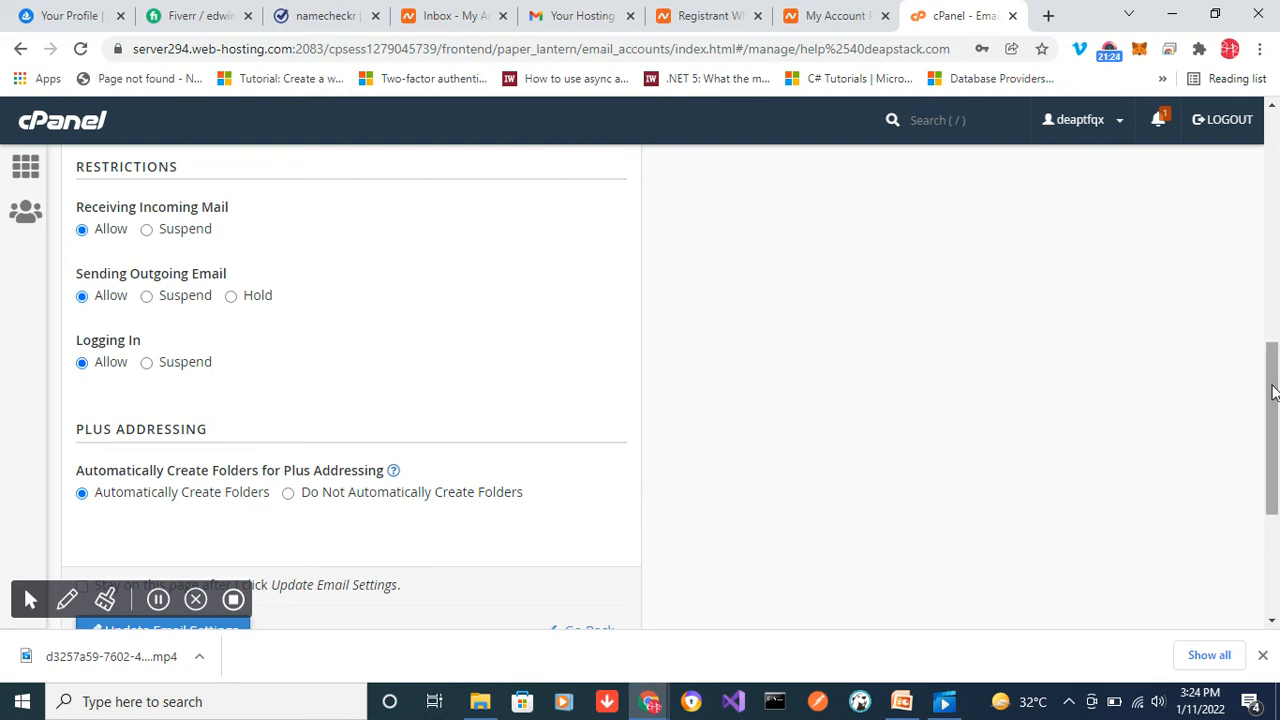
{"action": "left_click_drag", "start_coordinate": [1272, 393], "coordinate": [1272, 445]}
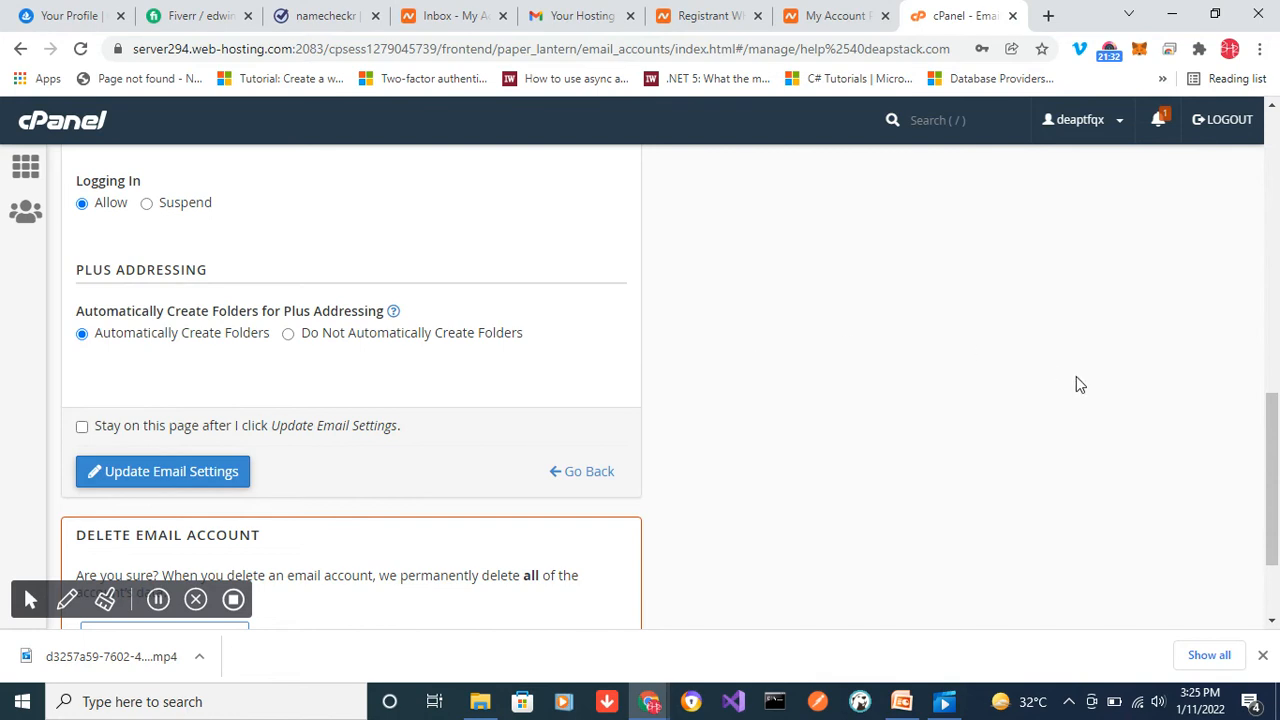
{"action": "left_click_drag", "start_coordinate": [1270, 465], "coordinate": [1275, 518]}
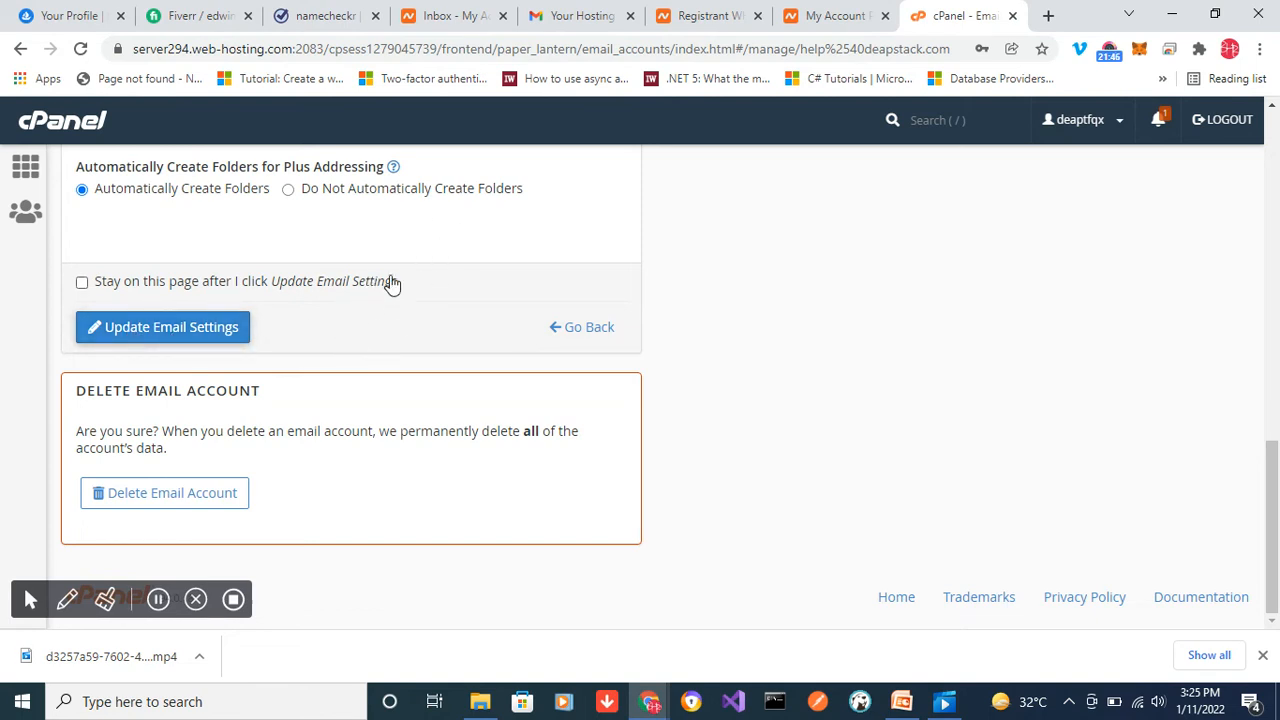
{"action": "left_click", "coordinate": [158, 331]}
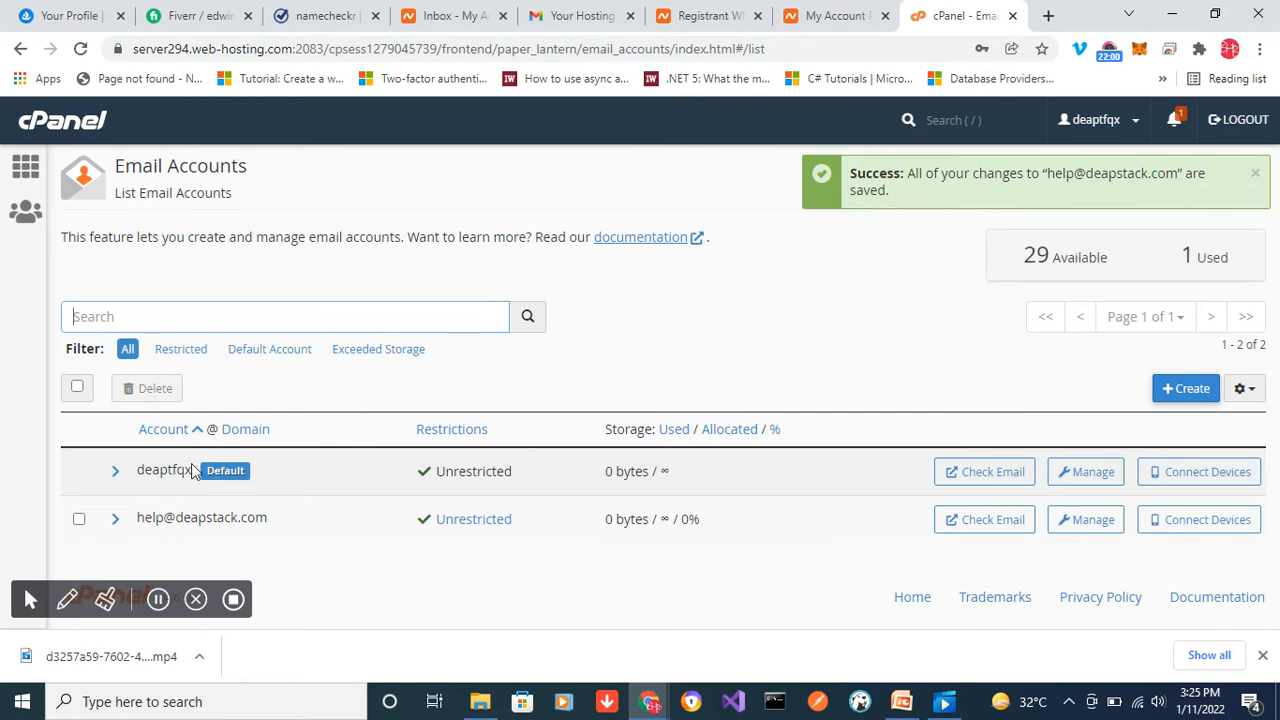
{"action": "left_click", "coordinate": [157, 599]}
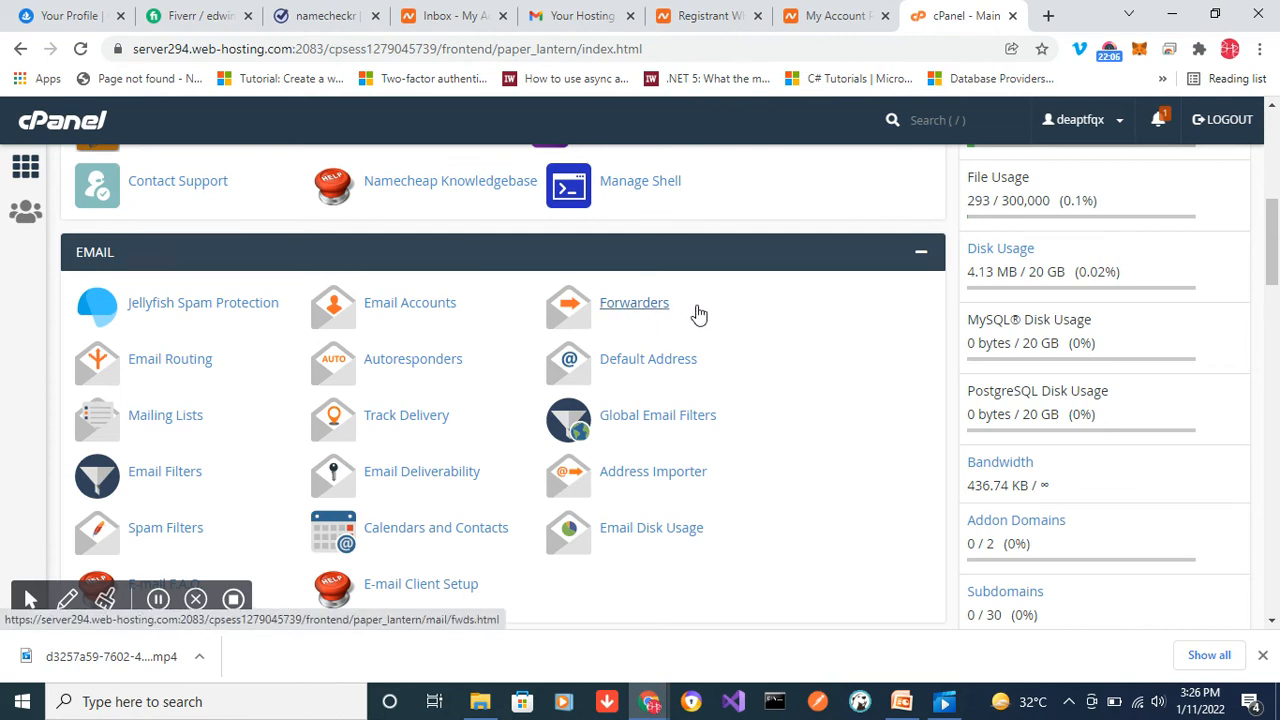
{"action": "left_click", "coordinate": [617, 308]}
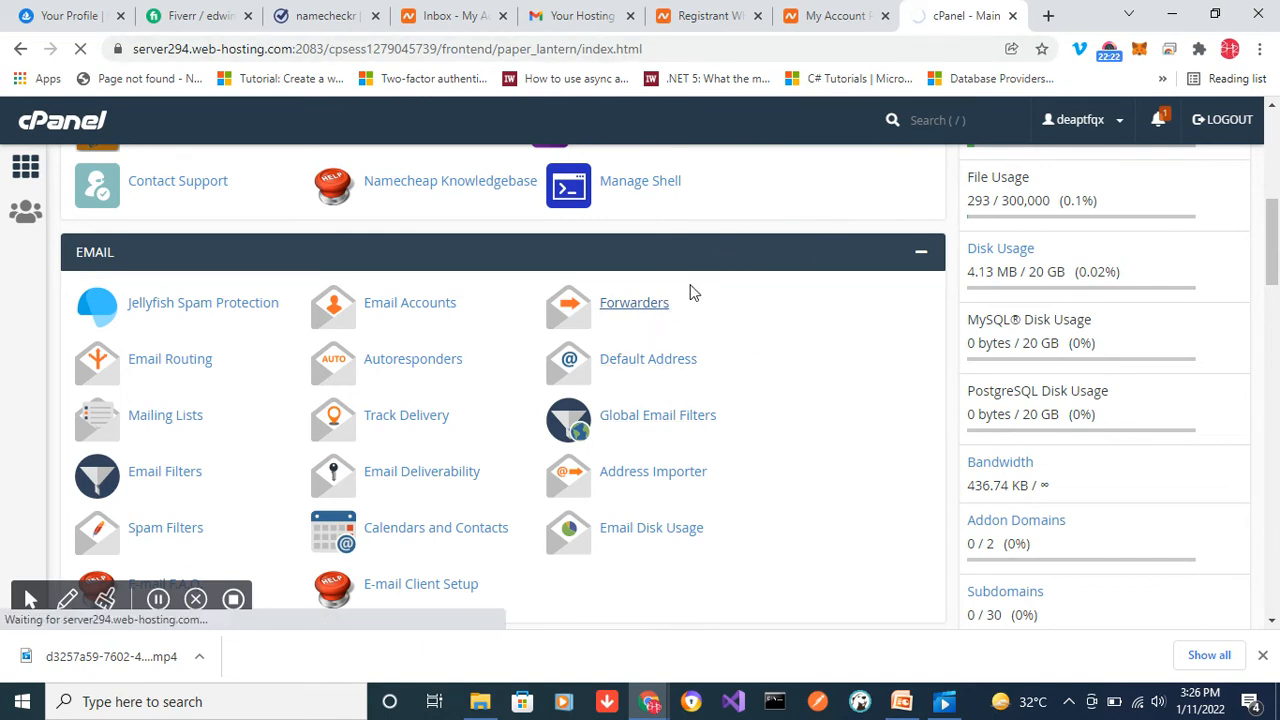
{"action": "left_click", "coordinate": [748, 318]}
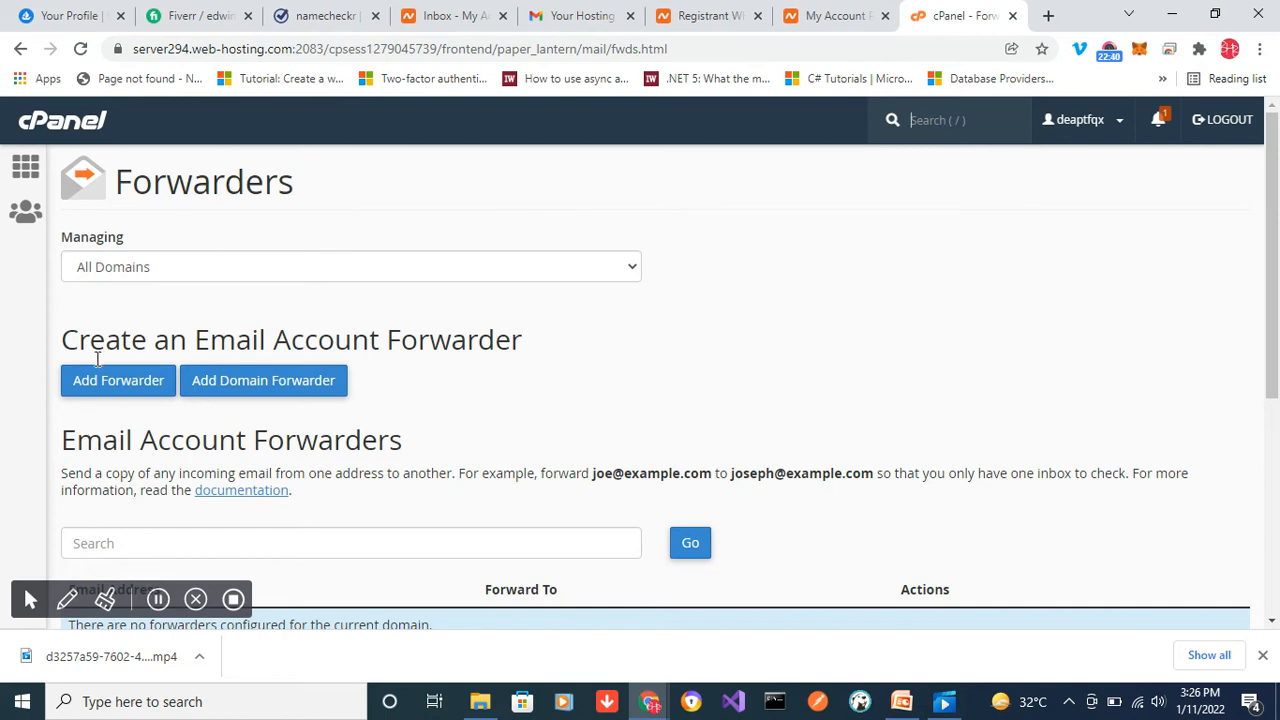
{"action": "left_click", "coordinate": [141, 389]}
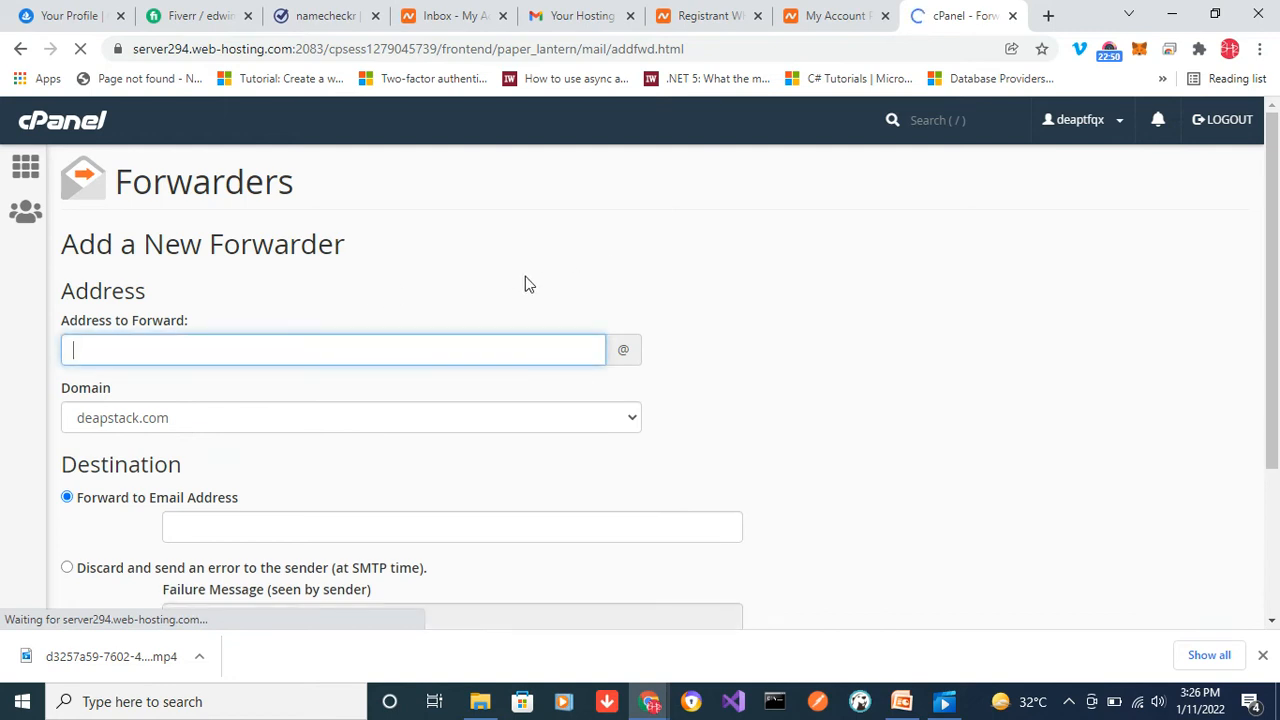
{"action": "left_click", "coordinate": [190, 347]}
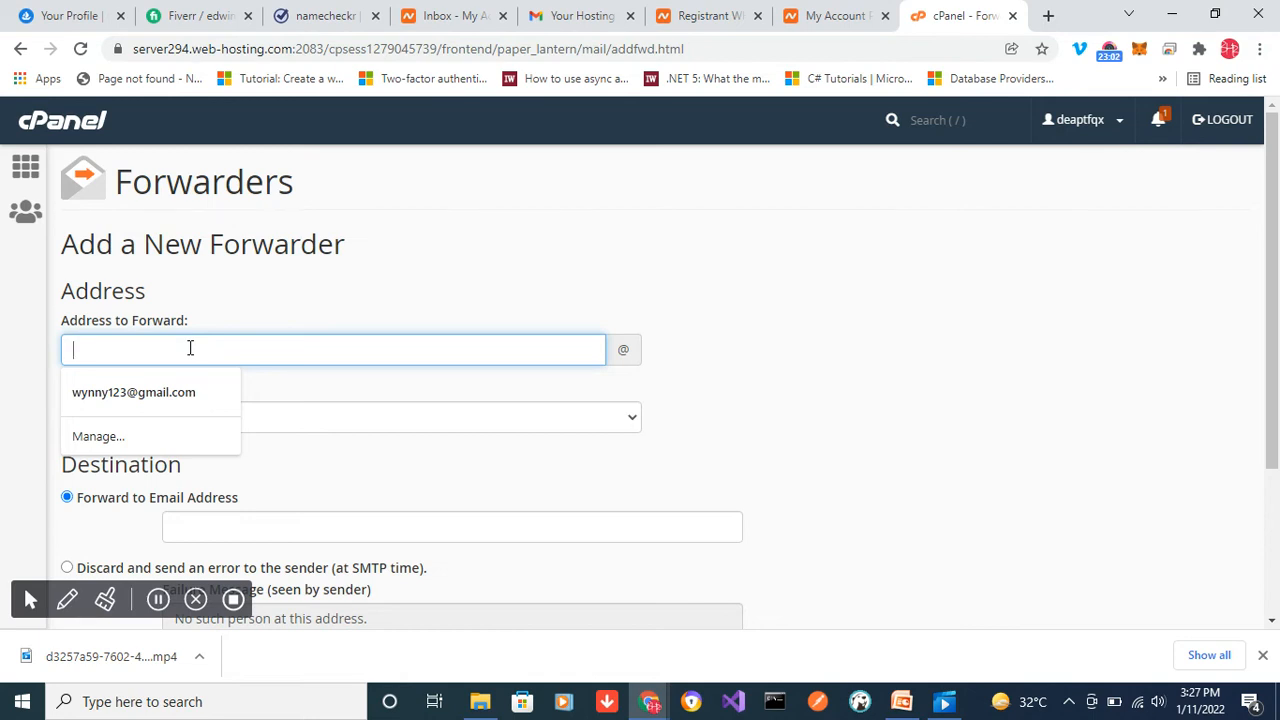
{"action": "type", "text": "h"}
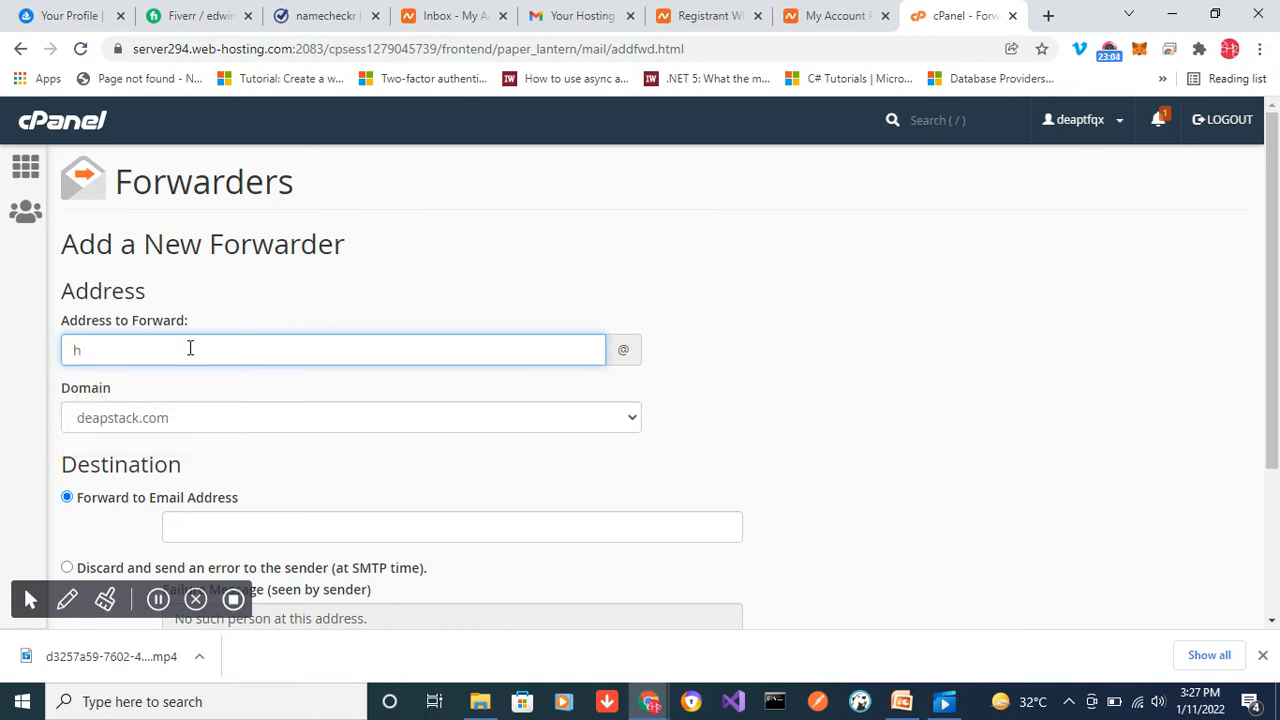
{"action": "type", "text": "elp@"}
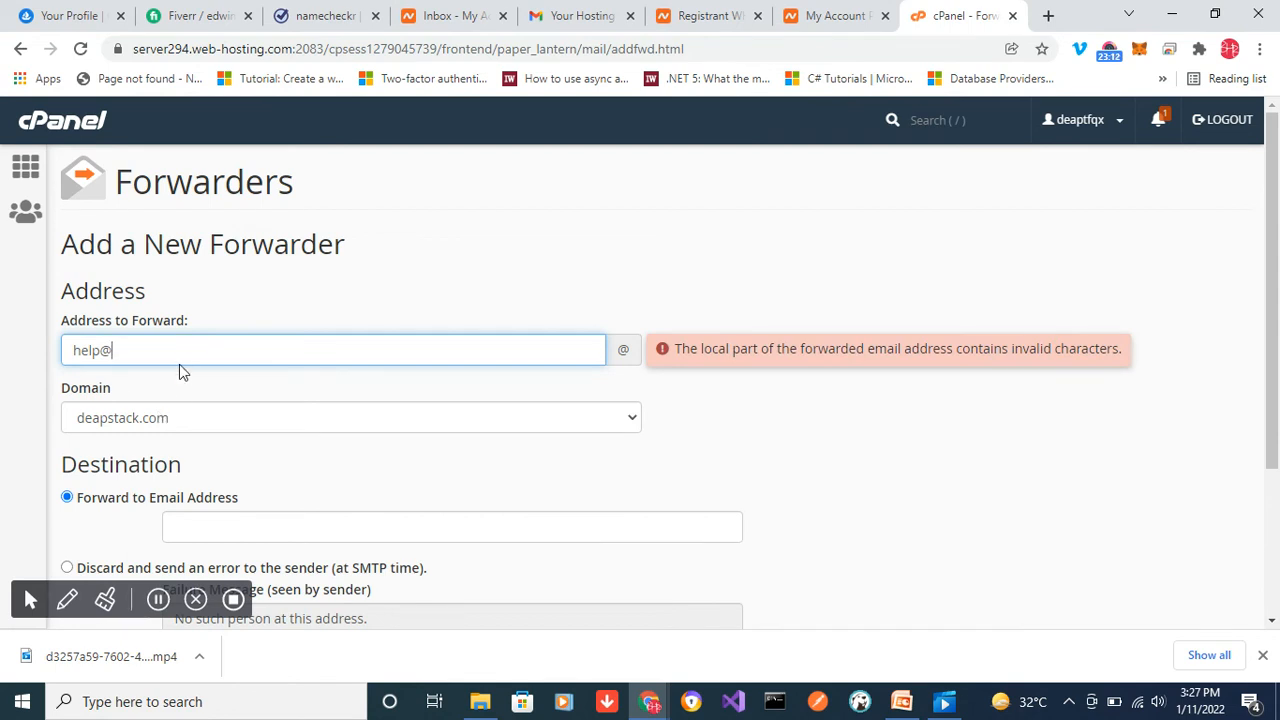
{"action": "key", "text": "BackSpace"}
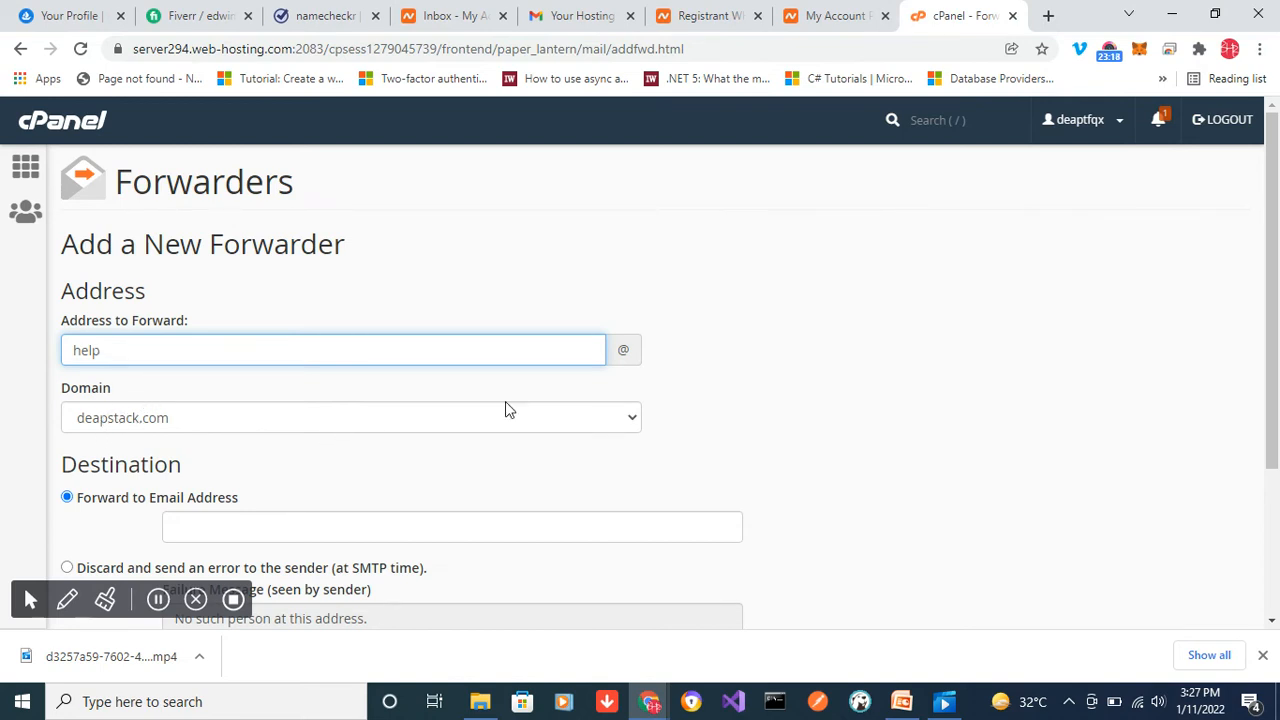
- Fill in the alternate email address as the forwarding destination and add the forwarder
{"action": "left_click", "coordinate": [300, 527]}
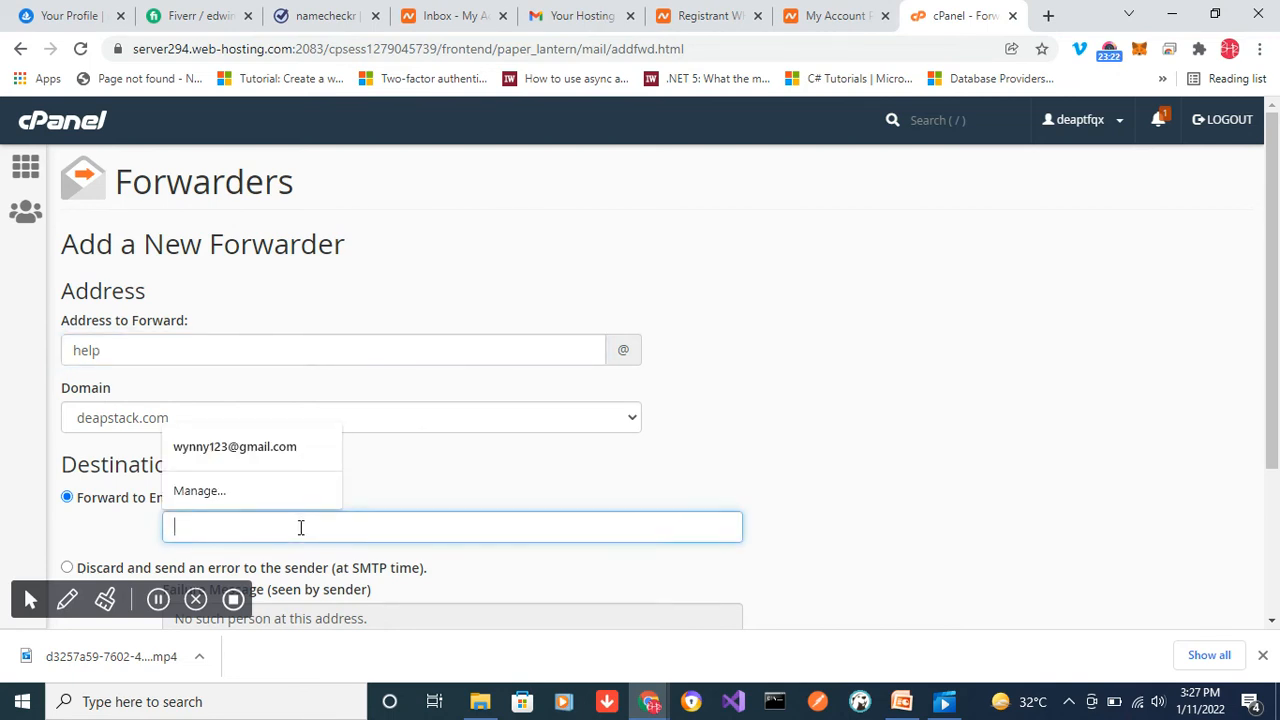
{"action": "left_click", "coordinate": [257, 446]}
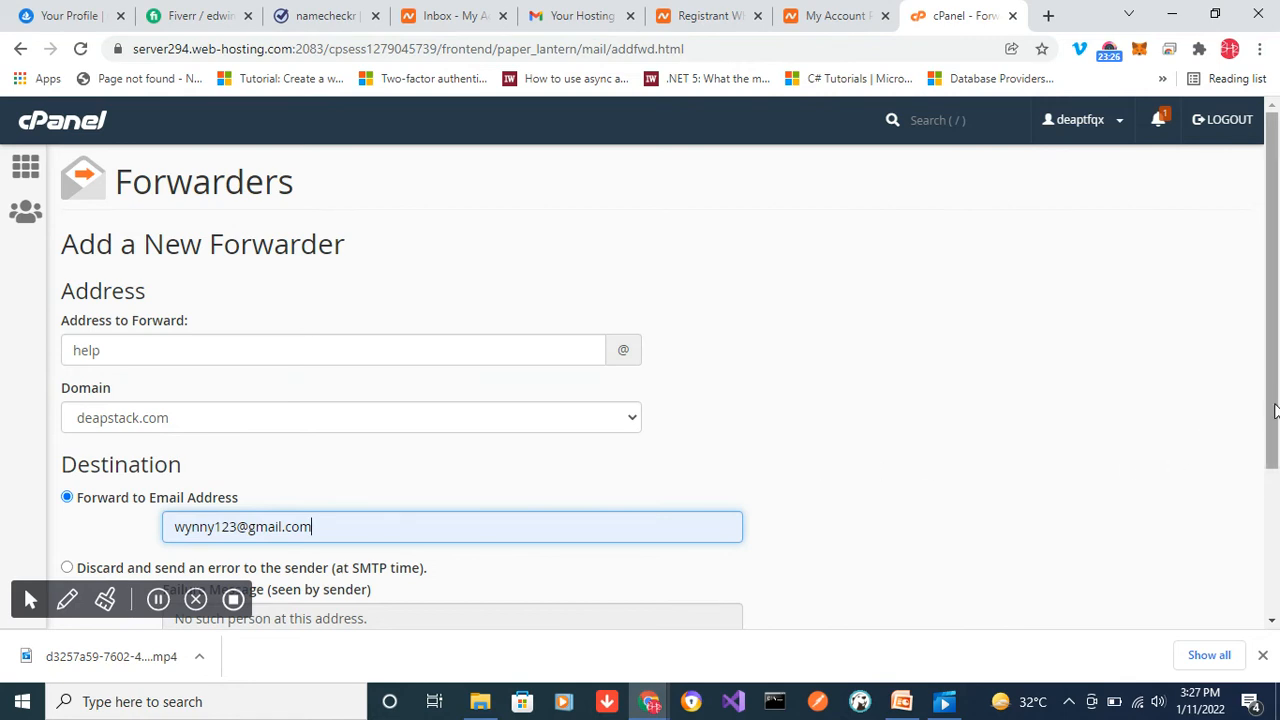
{"action": "left_click_drag", "start_coordinate": [1273, 415], "coordinate": [1275, 545]}
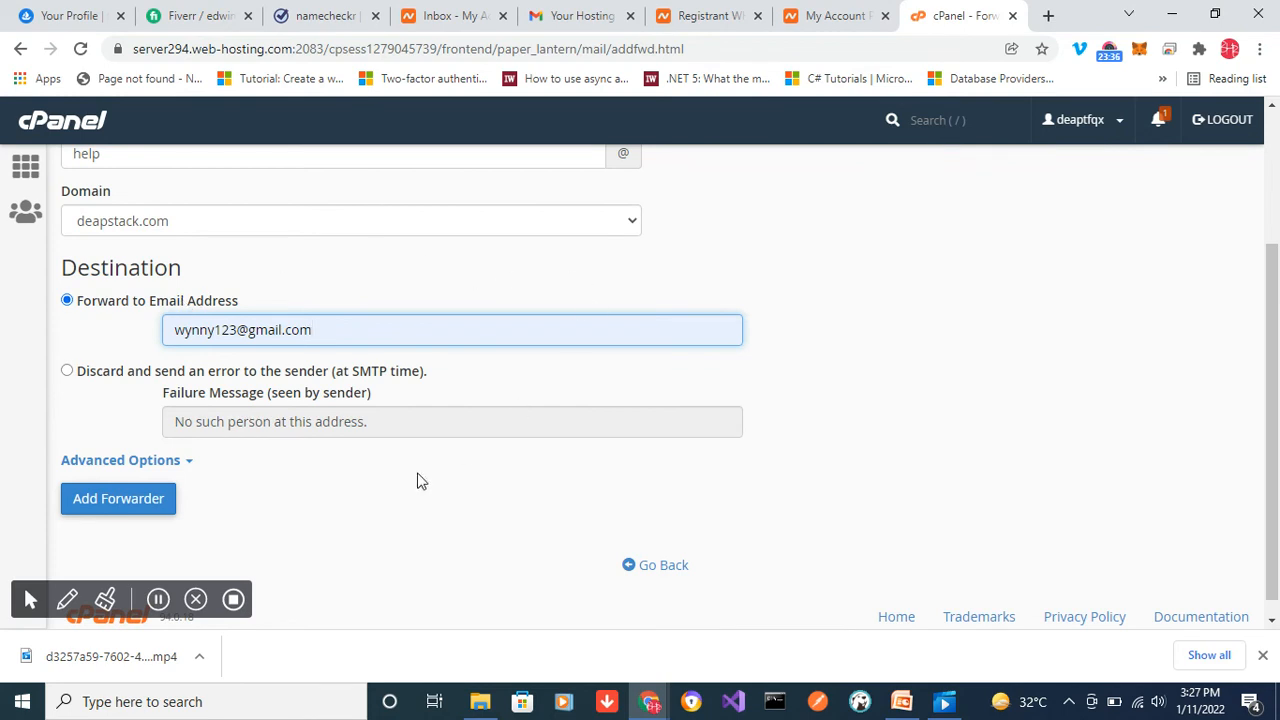
{"action": "left_click", "coordinate": [137, 502]}
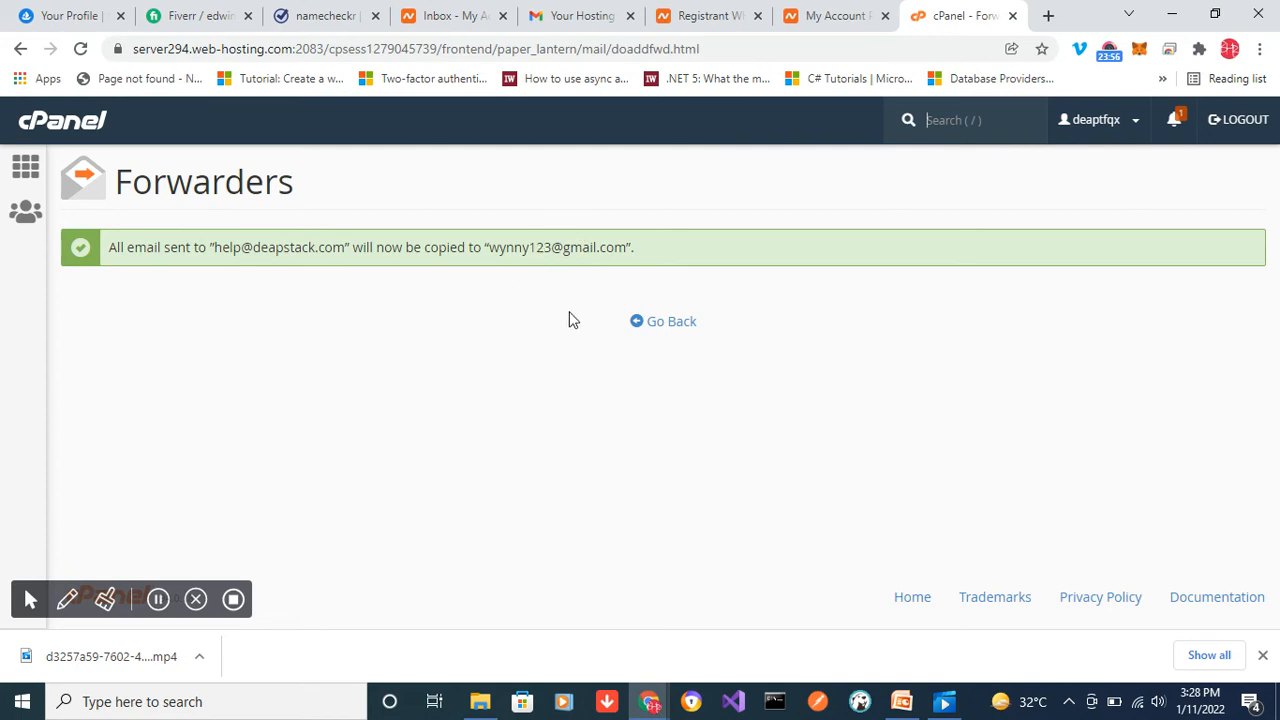
- View the home directory folders in File Manager and return to the cPanel main page
{"action": "left_click", "coordinate": [157, 599]}
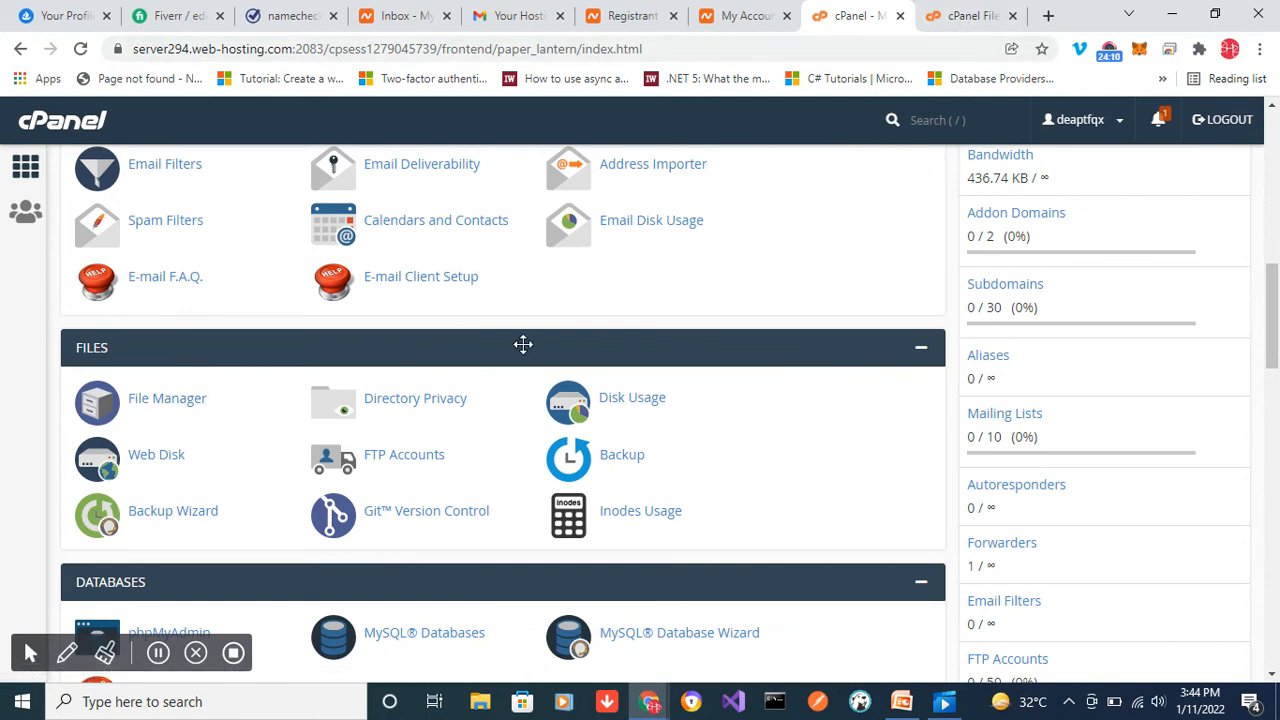
{"action": "left_click", "coordinate": [976, 24]}
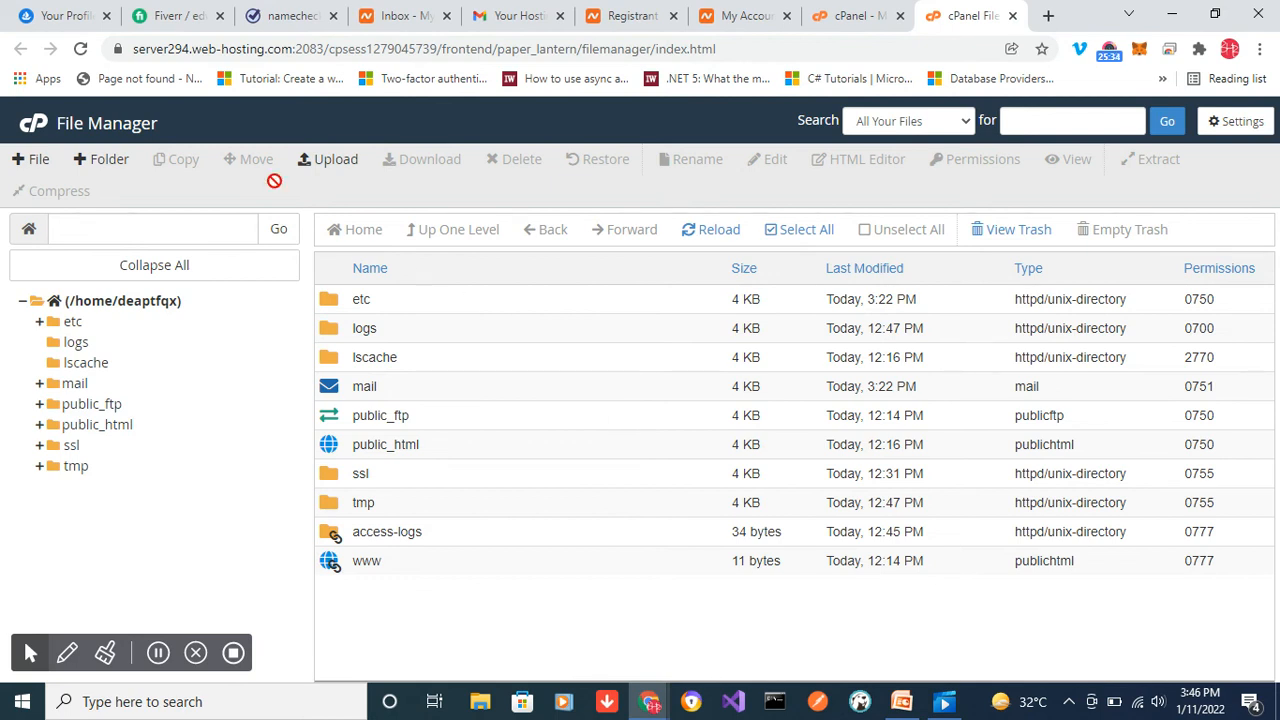
{"action": "left_click", "coordinate": [848, 16]}
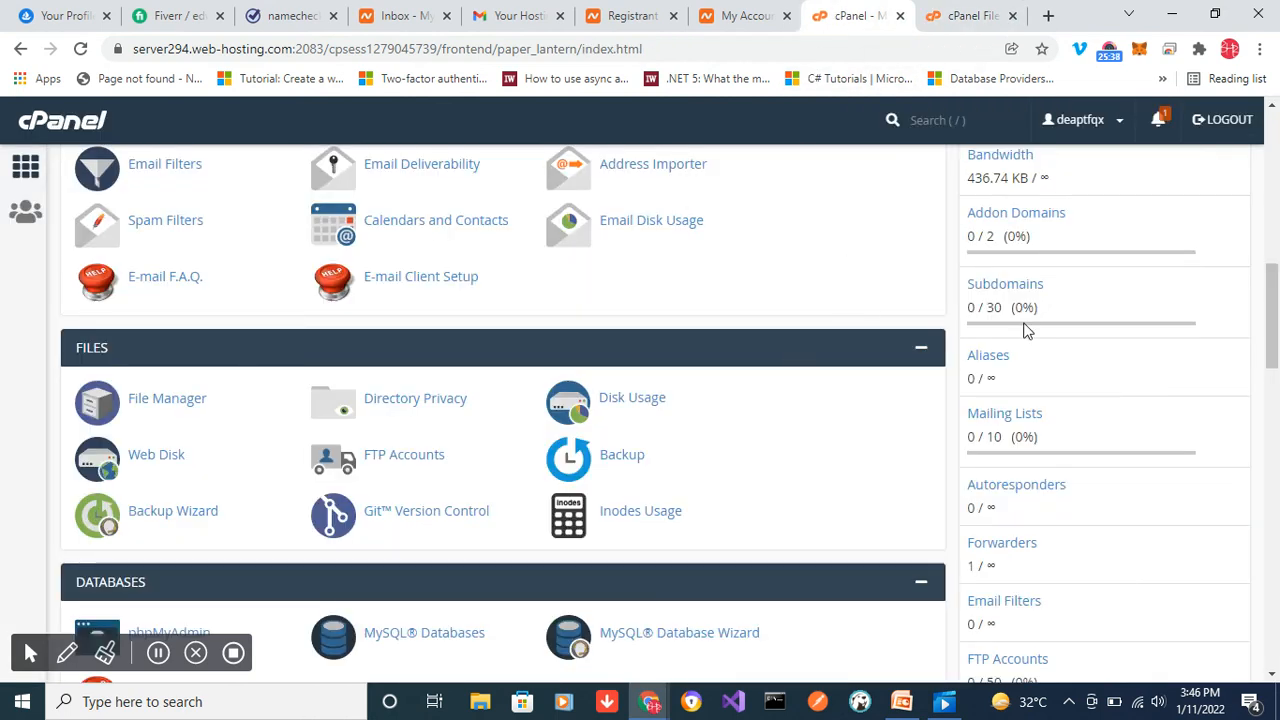
- Look through the cPanel tool sections and open the Softaculous Apps Installer
{"action": "left_click_drag", "start_coordinate": [1270, 322], "coordinate": [1276, 401]}
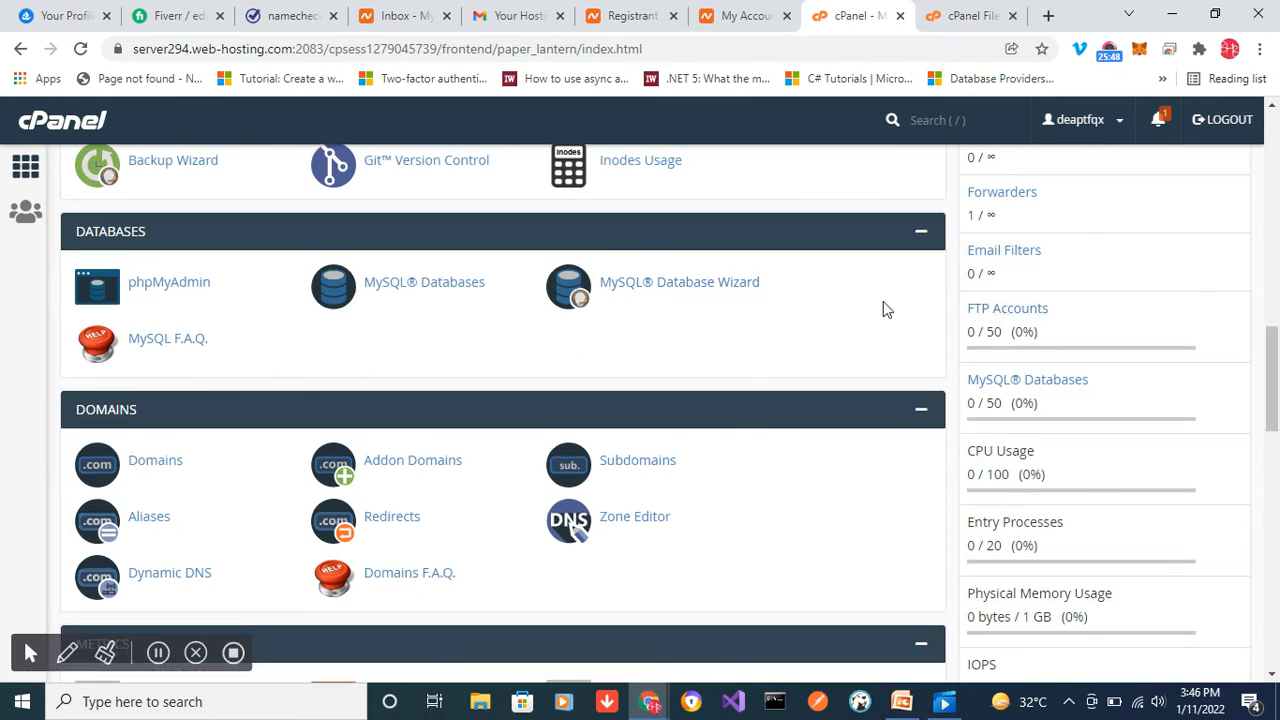
{"action": "left_click_drag", "start_coordinate": [1270, 338], "coordinate": [1275, 395]}
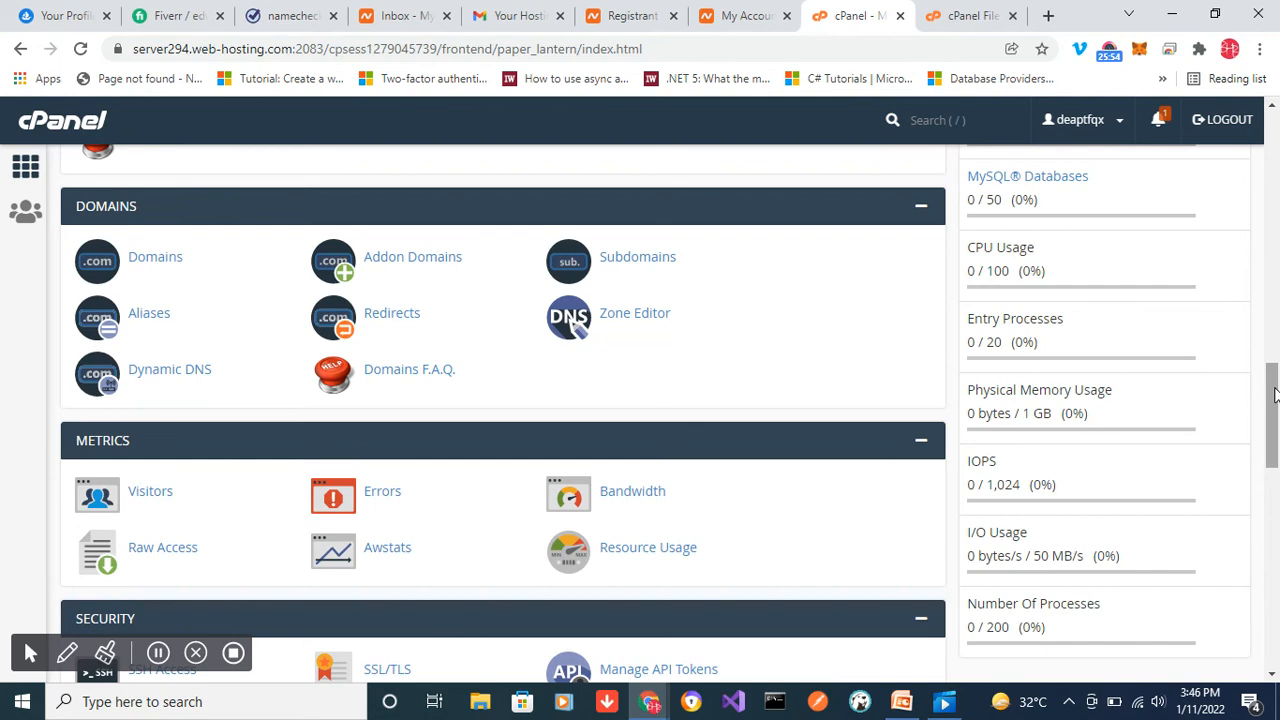
{"action": "left_click_drag", "start_coordinate": [1273, 395], "coordinate": [1272, 222]}
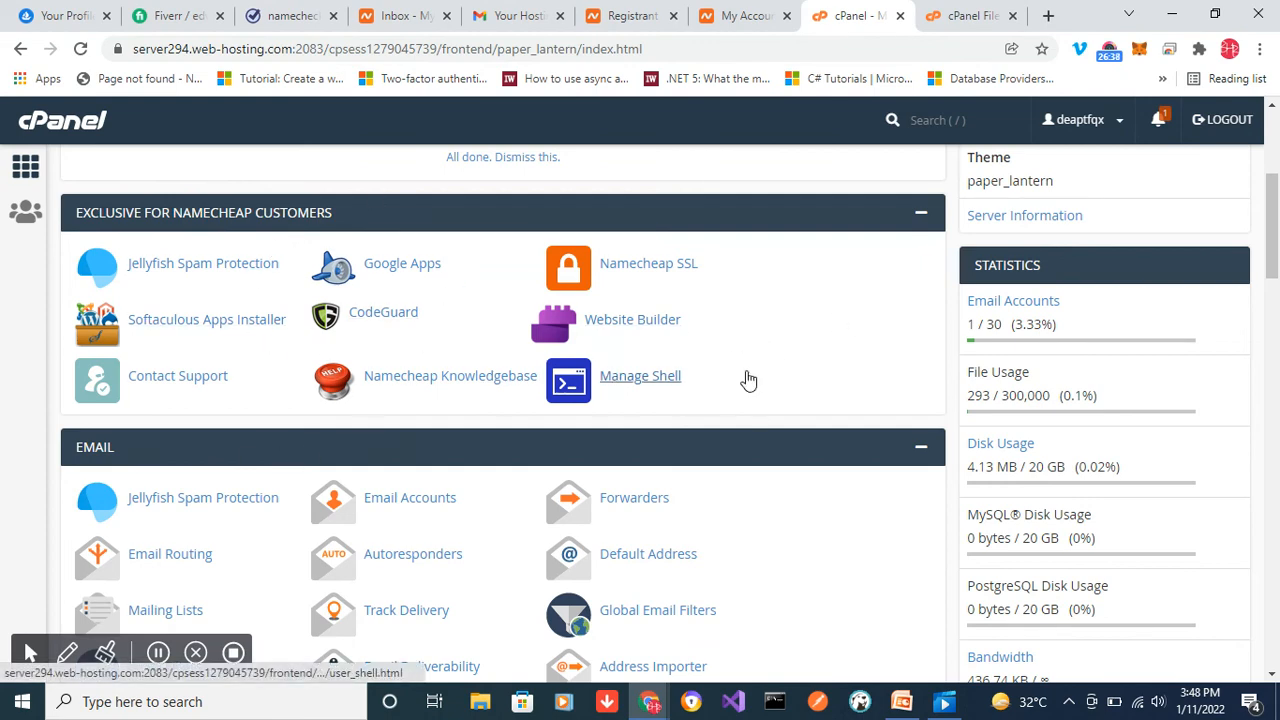
{"action": "left_click_drag", "start_coordinate": [1274, 215], "coordinate": [1273, 600]}
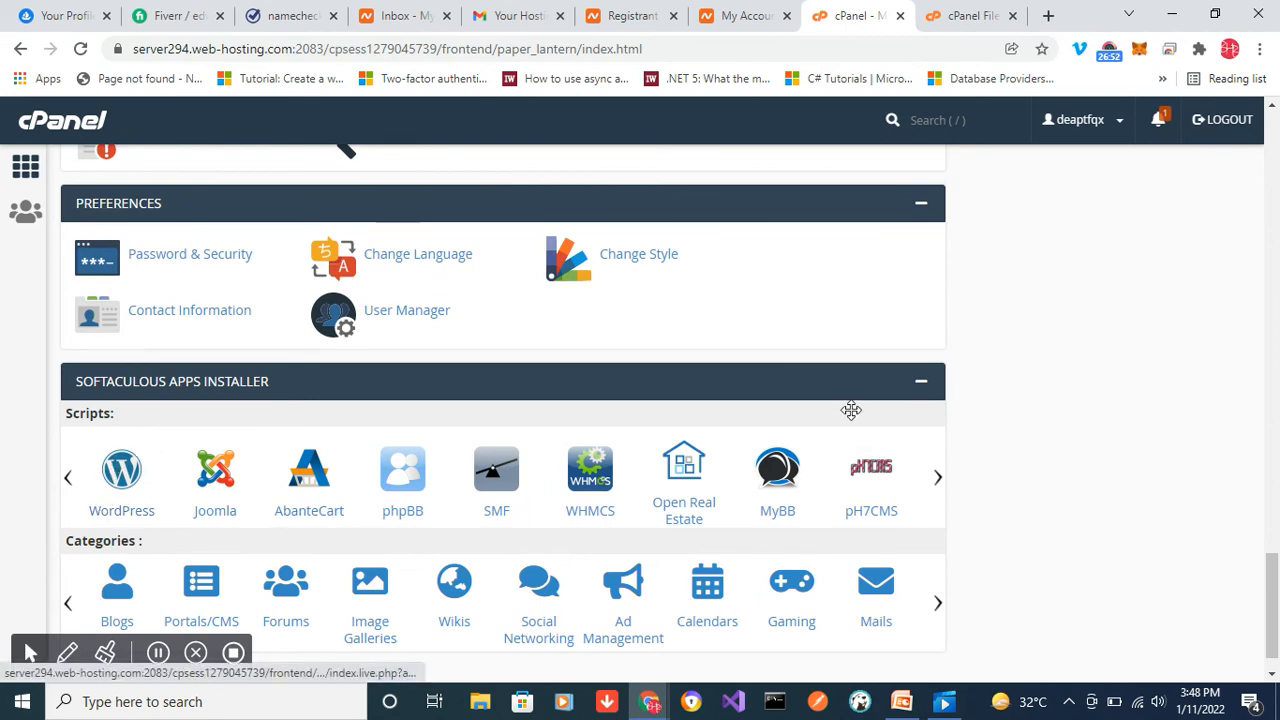
{"action": "left_click_drag", "start_coordinate": [1272, 583], "coordinate": [1270, 137]}
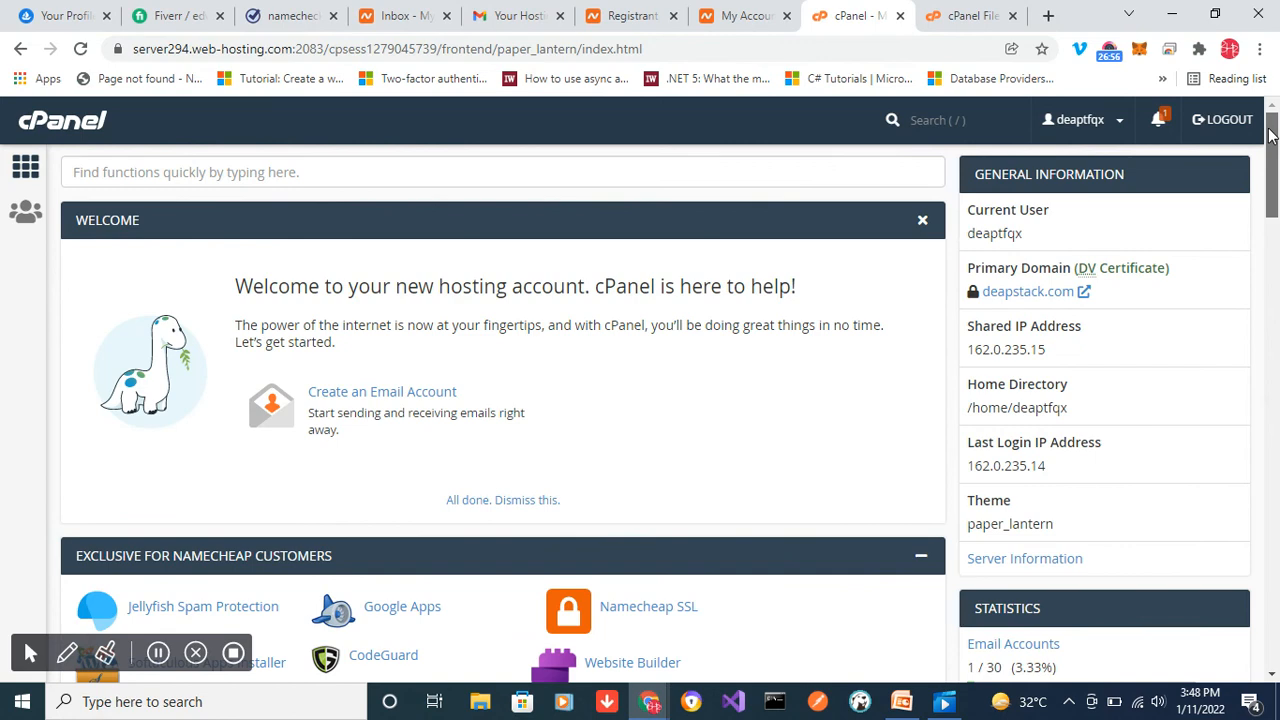
{"action": "scroll", "coordinate": [1270, 135], "scroll_direction": "down", "scroll_amount": 3}
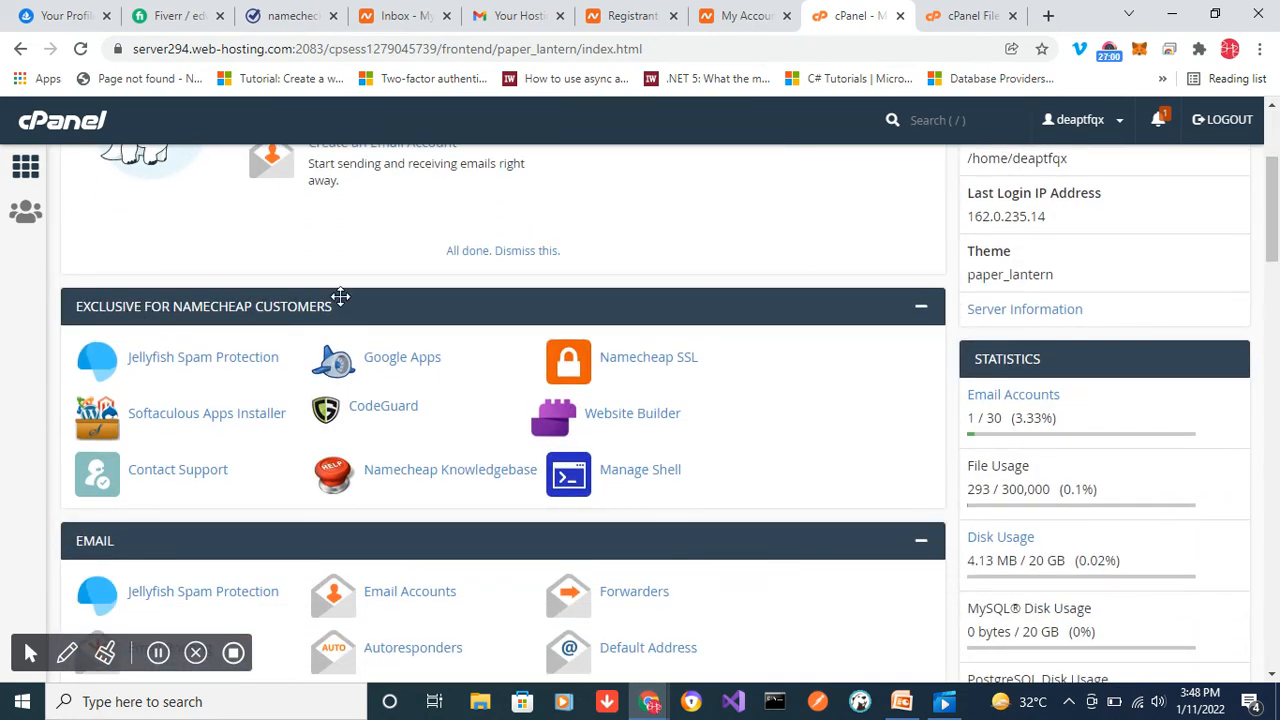
{"action": "left_click", "coordinate": [195, 424]}
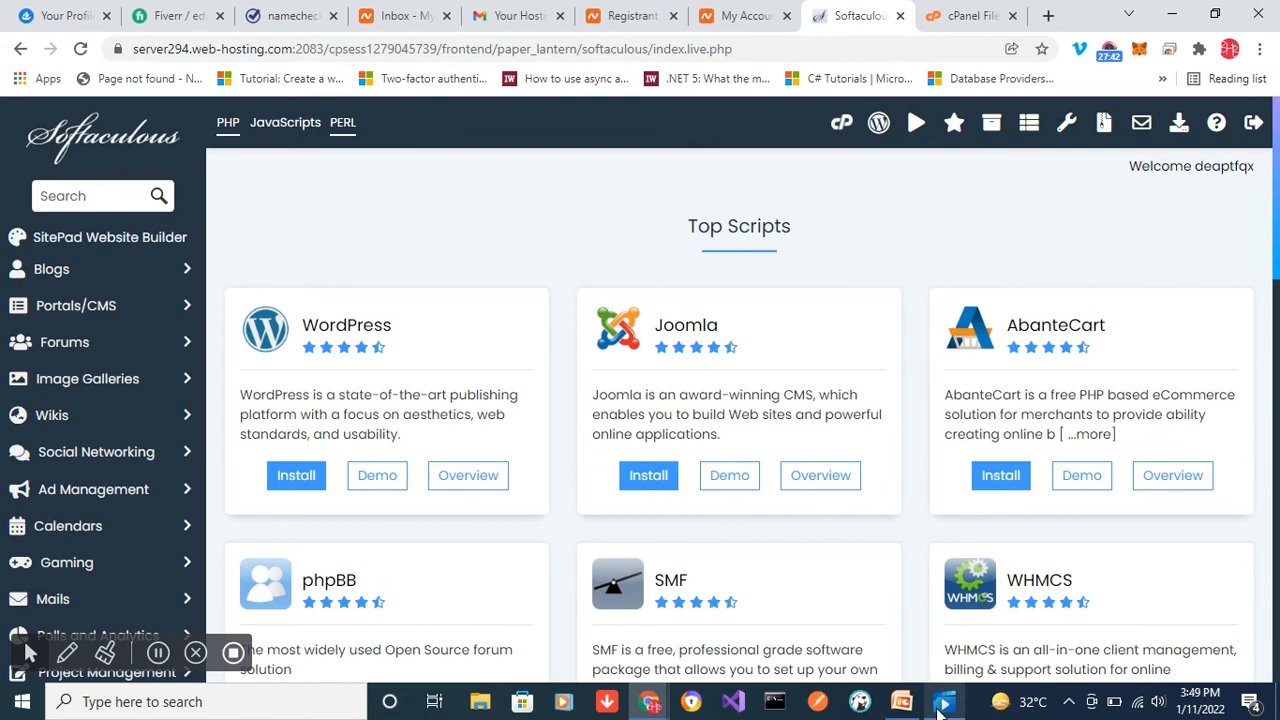
- Switch to PowerPoint and start the slide show from the "Install WordPress & choose your theme" slide
{"action": "left_click", "coordinate": [901, 703]}
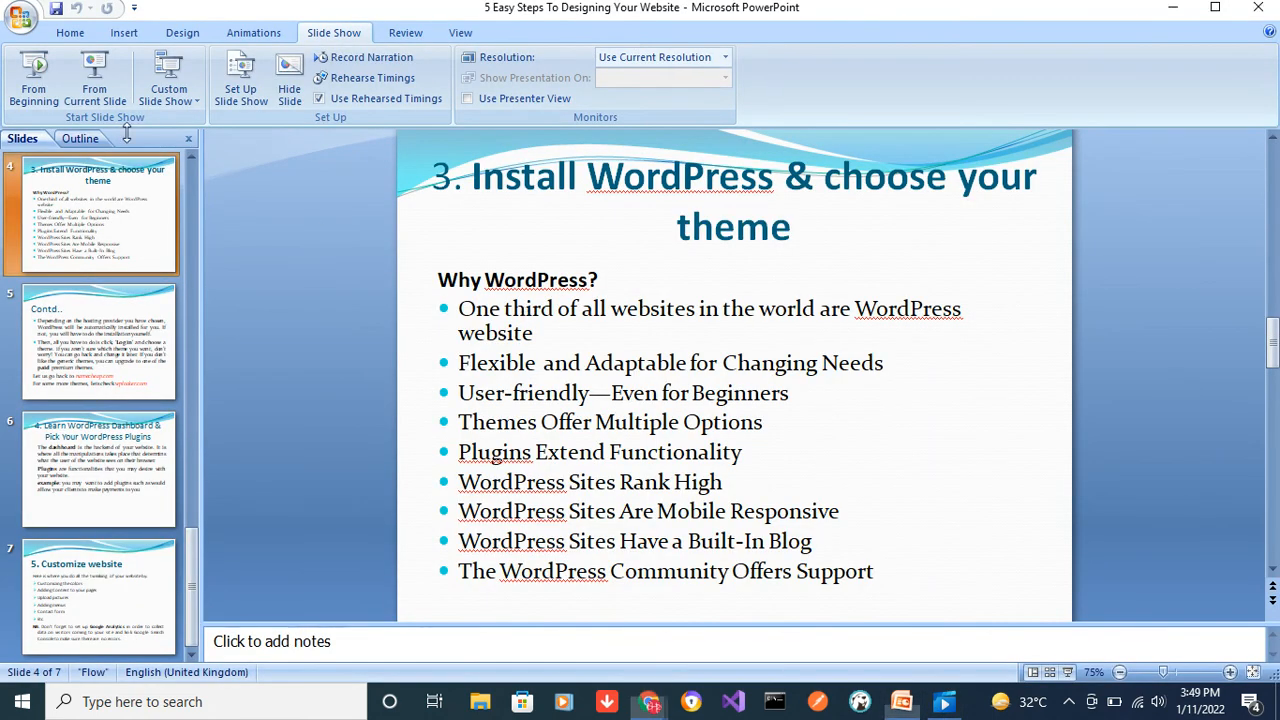
{"action": "left_click", "coordinate": [104, 92]}
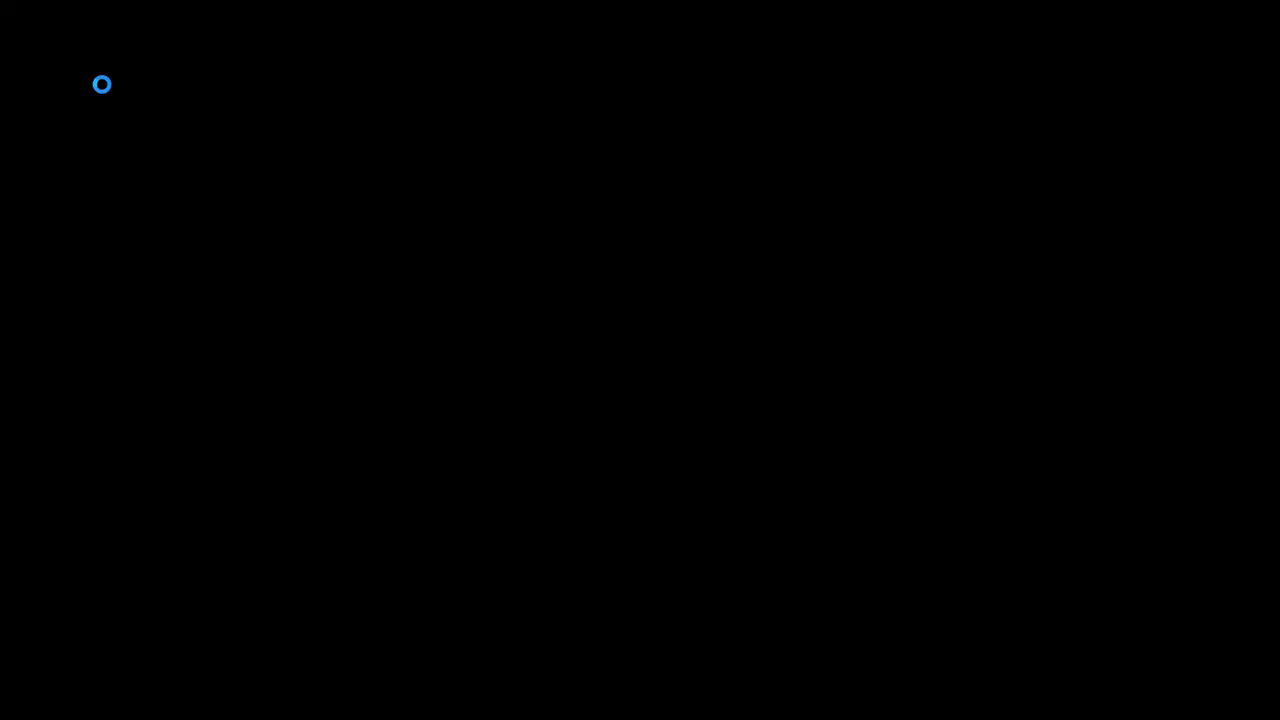